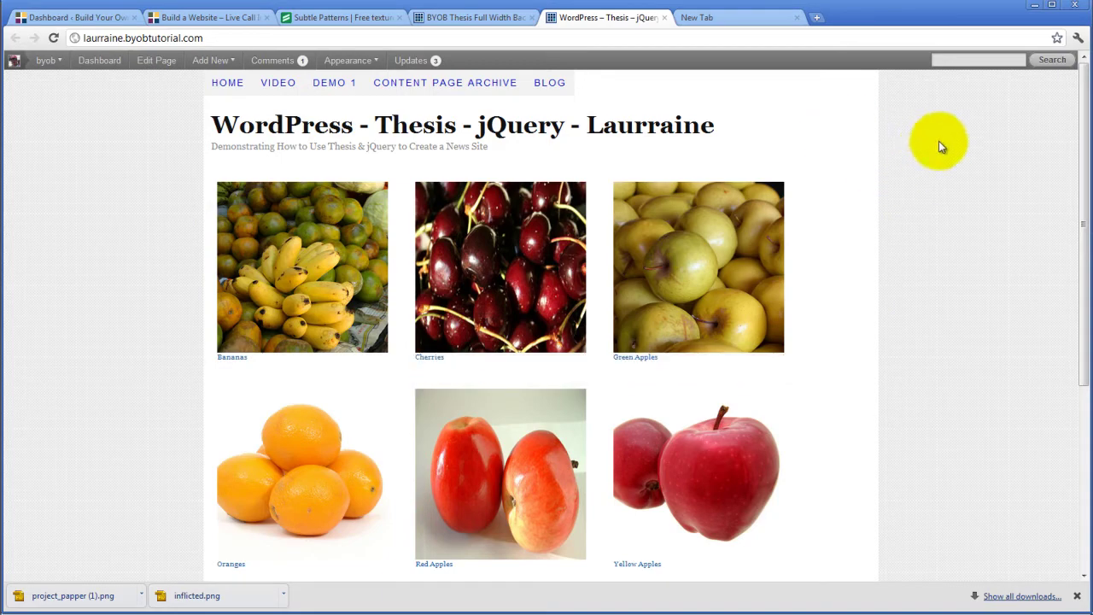
Switch from the live site to the BYOB Thesis Full Width Backgrounds options page.
click(729, 18)
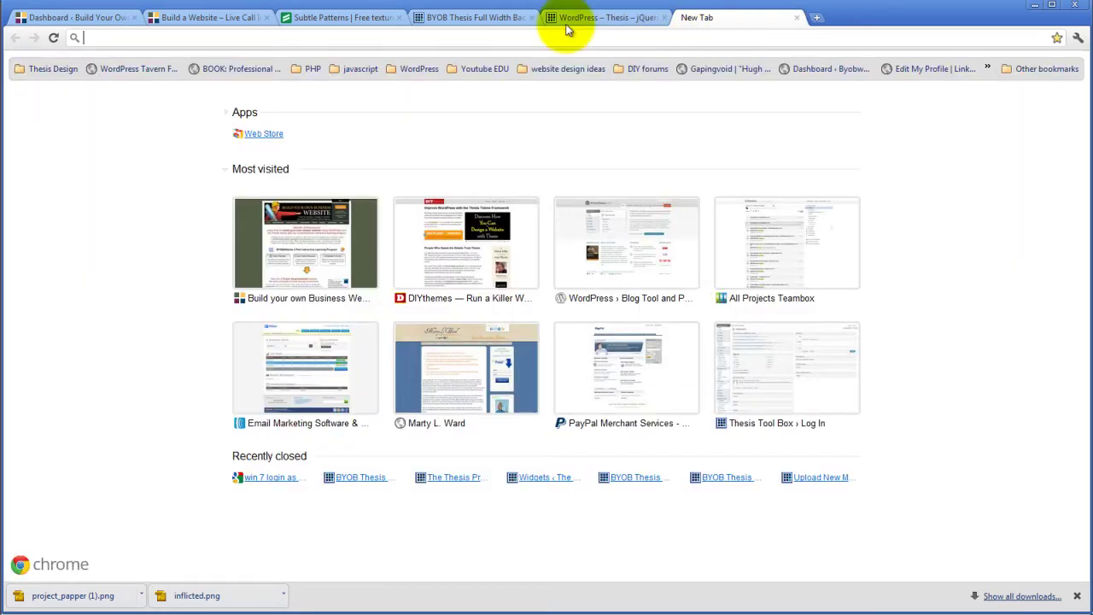
click(457, 18)
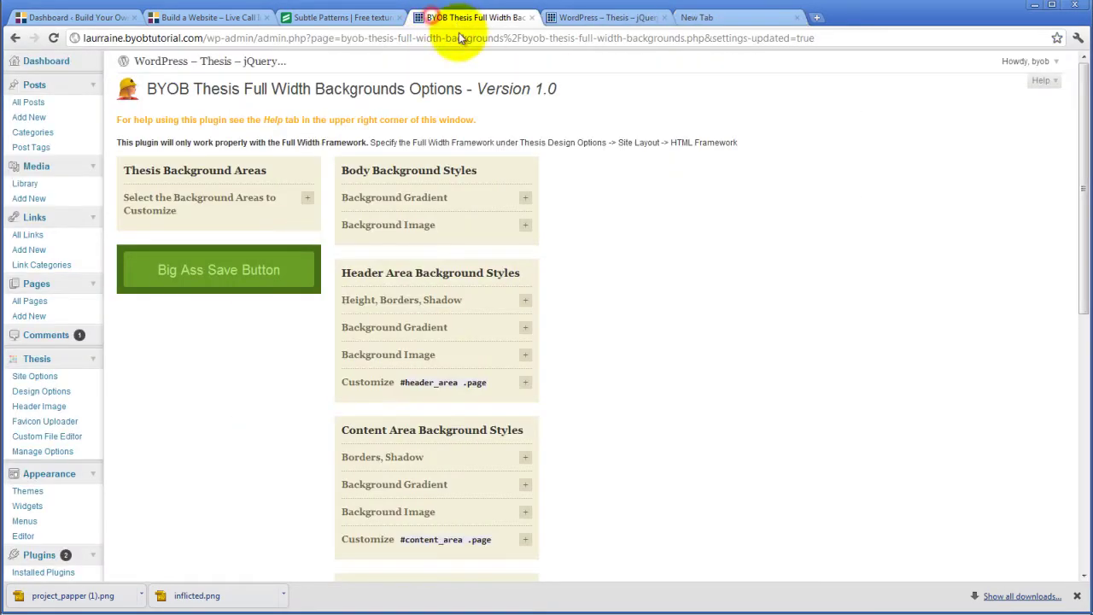
Paste the body's project_papper.png URL into the Header Area Background Image field, then locate inflicted.png in FileZilla.
click(522, 224)
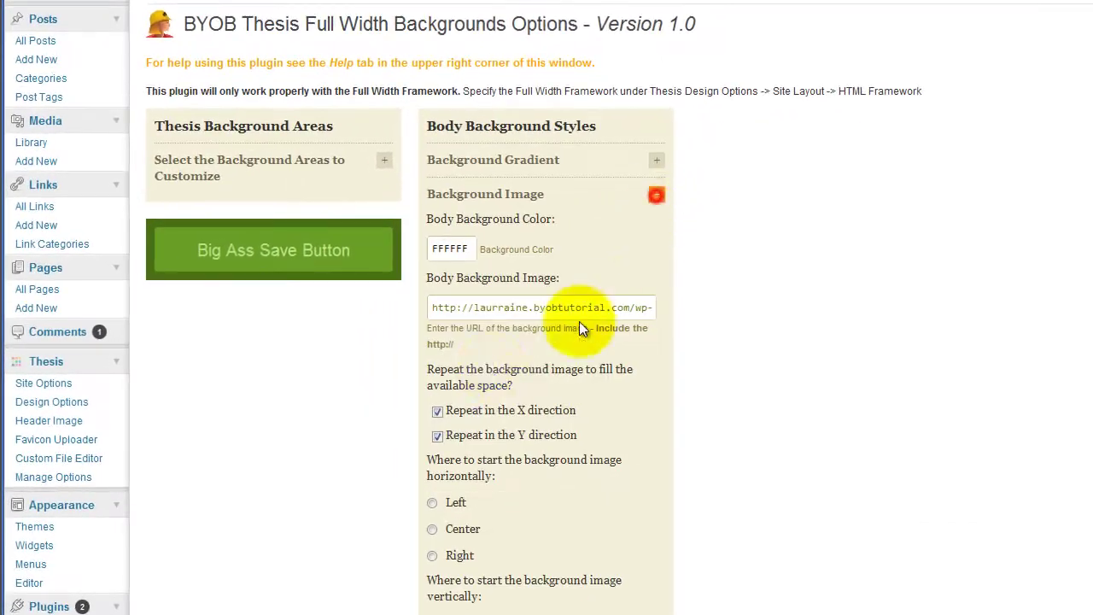
triple_click(493, 311)
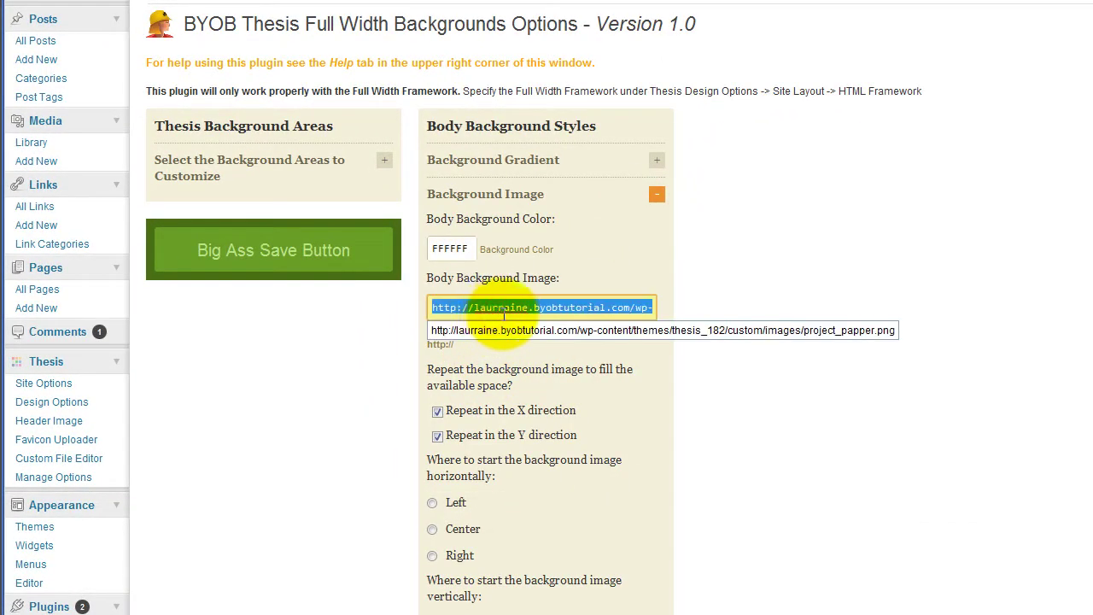
click(758, 229)
scroll(757, 244, down, 9)
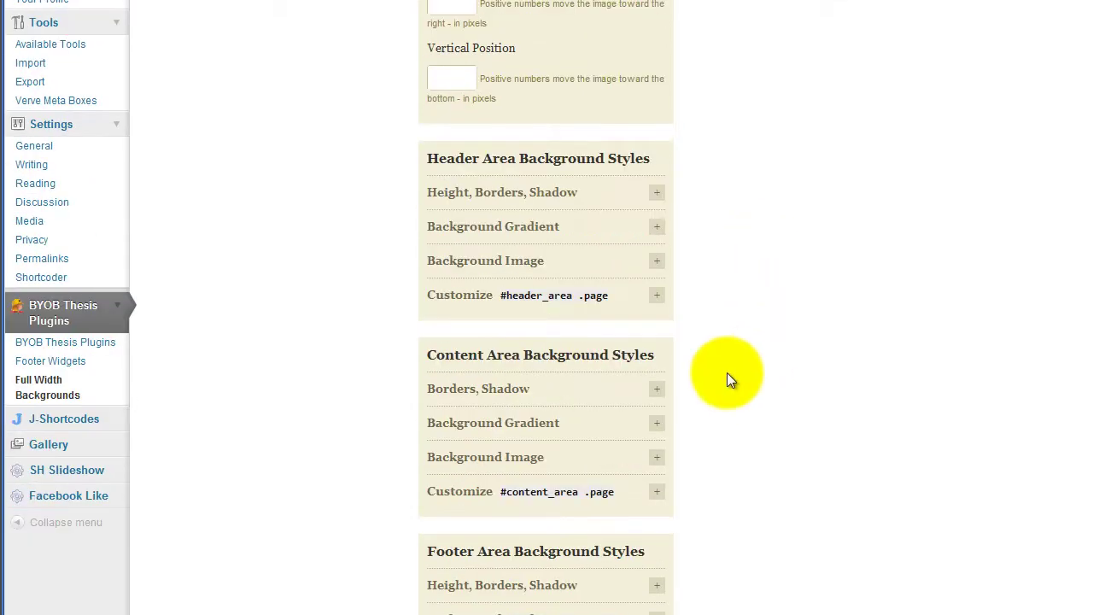
click(659, 260)
scroll(835, 179, down, 6)
scroll(825, 176, up, 4)
click(481, 256)
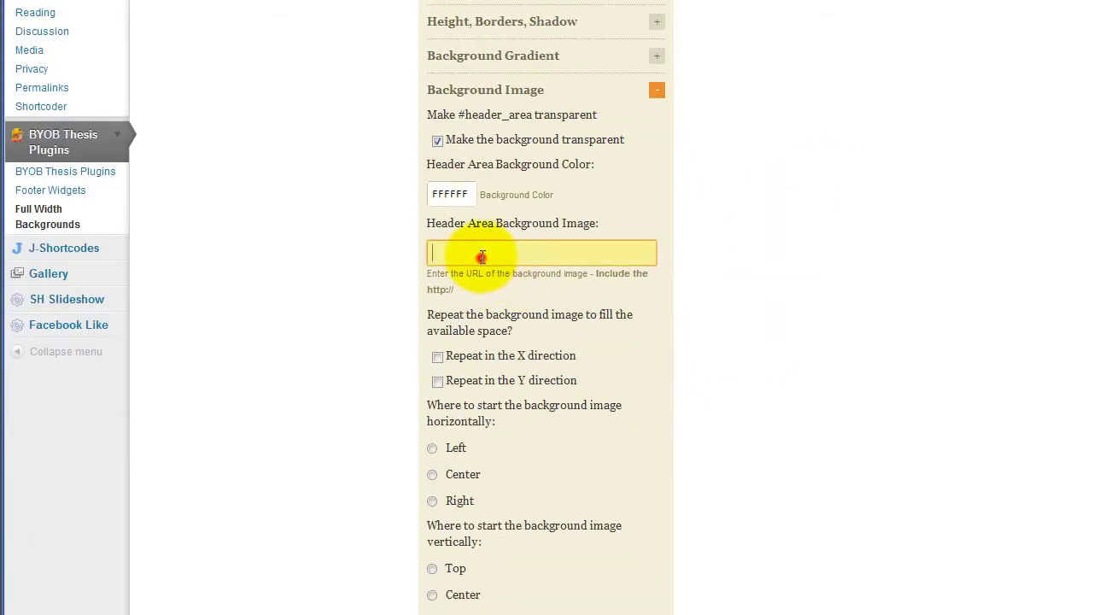
key(ctrl+v)
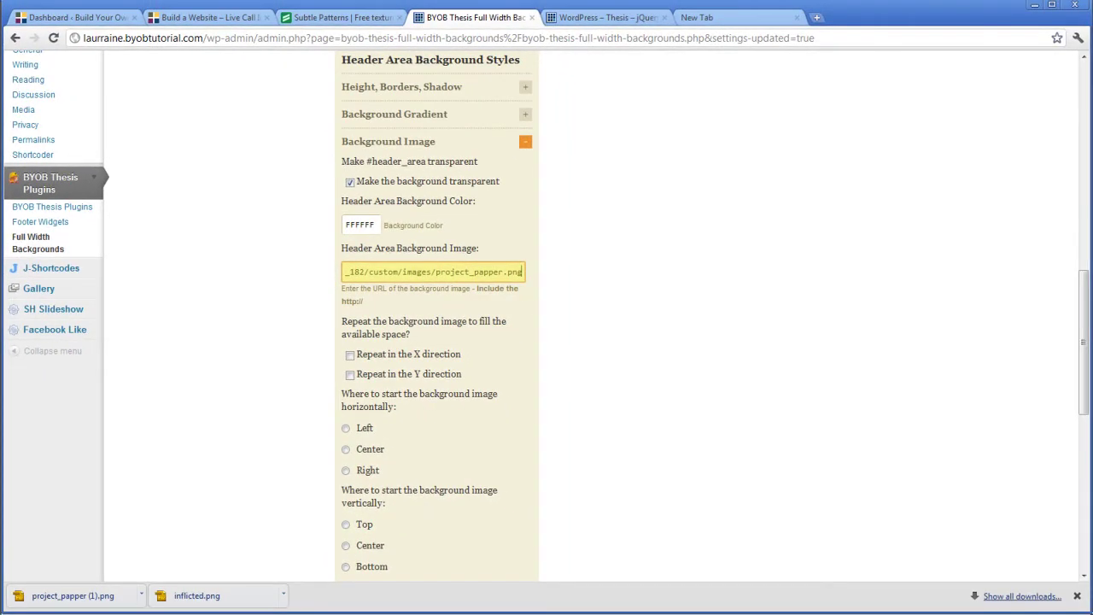
key(alt+Tab)
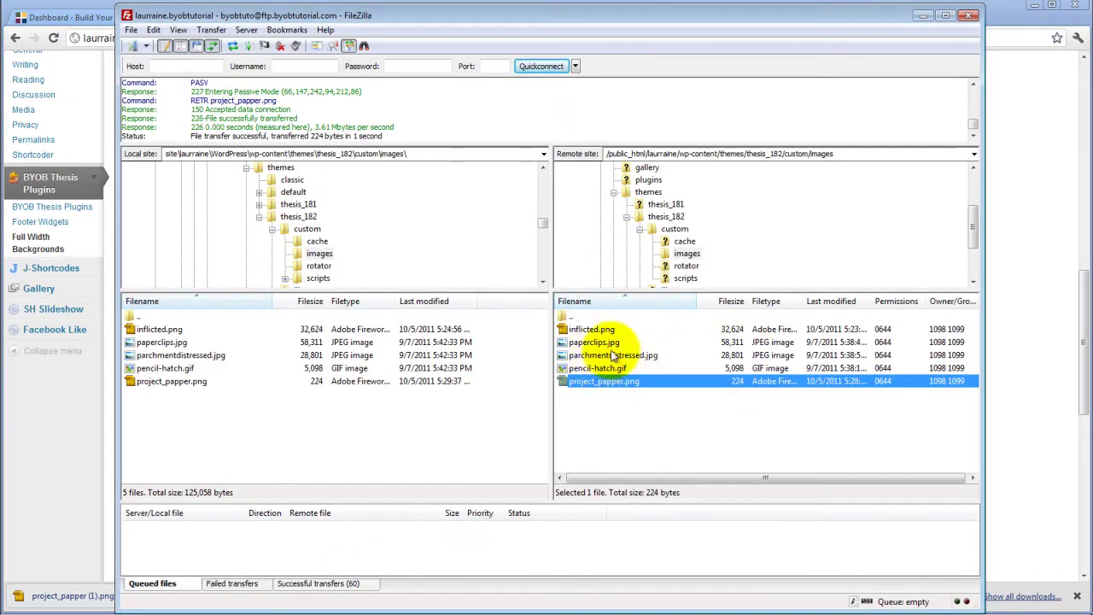
click(592, 329)
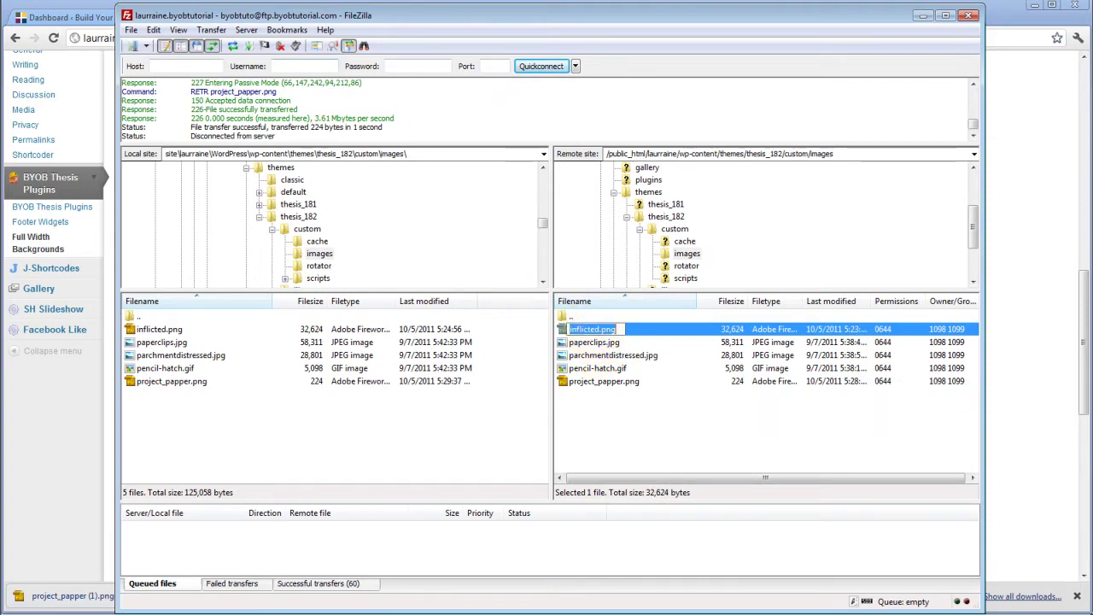
Replace project_papper.png with inflicted.png at the end of the header background image URL.
click(96, 4)
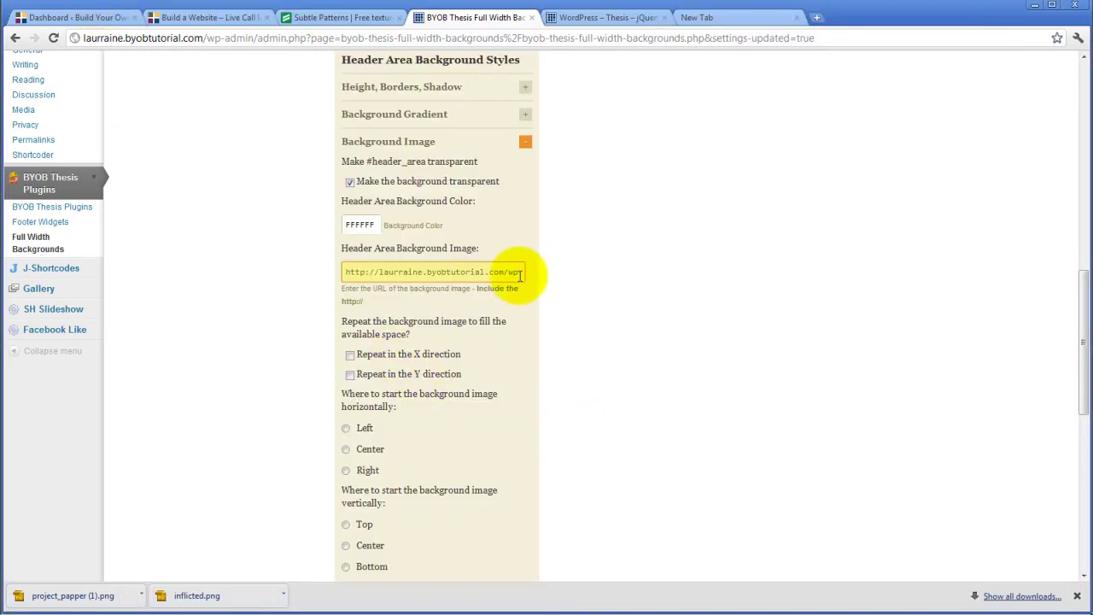
key(ctrl+a)
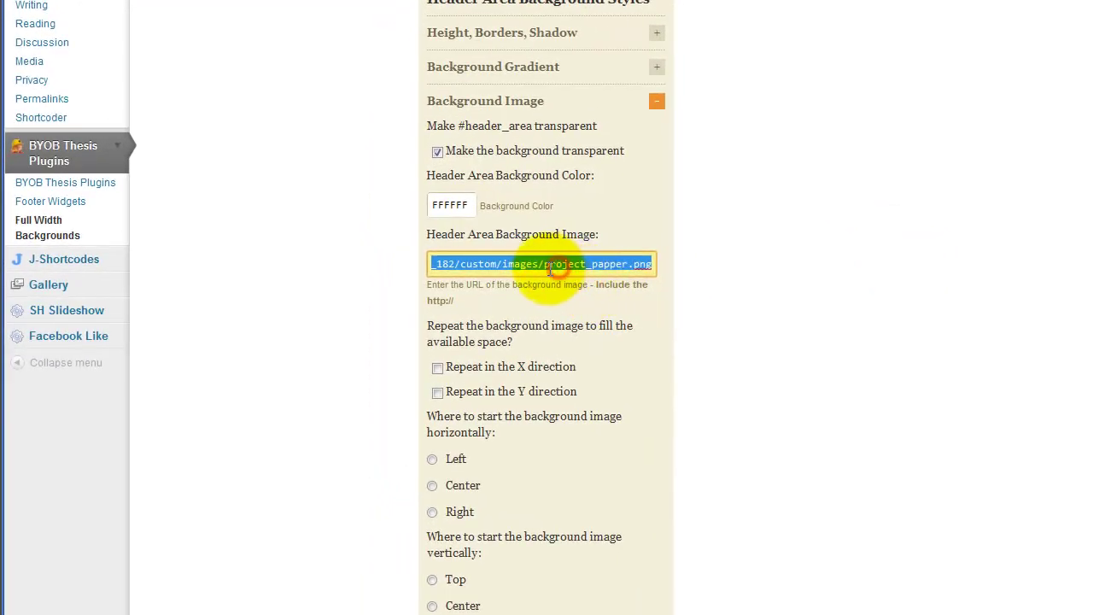
click(457, 273)
drag(549, 267, 727, 257)
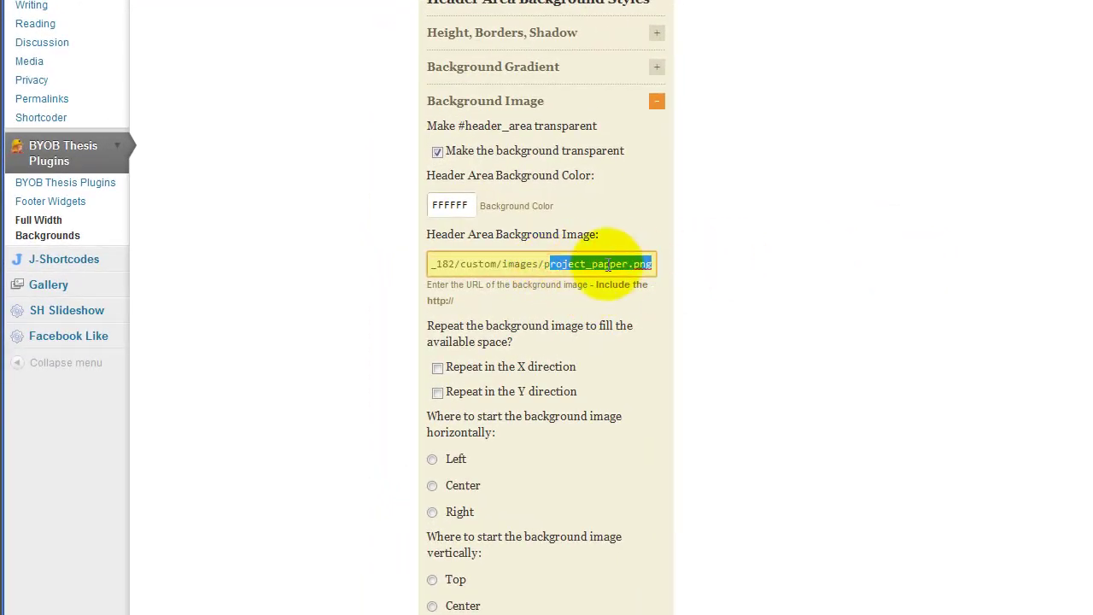
text(inflicted.png)
click(720, 231)
scroll(720, 232, down, 5)
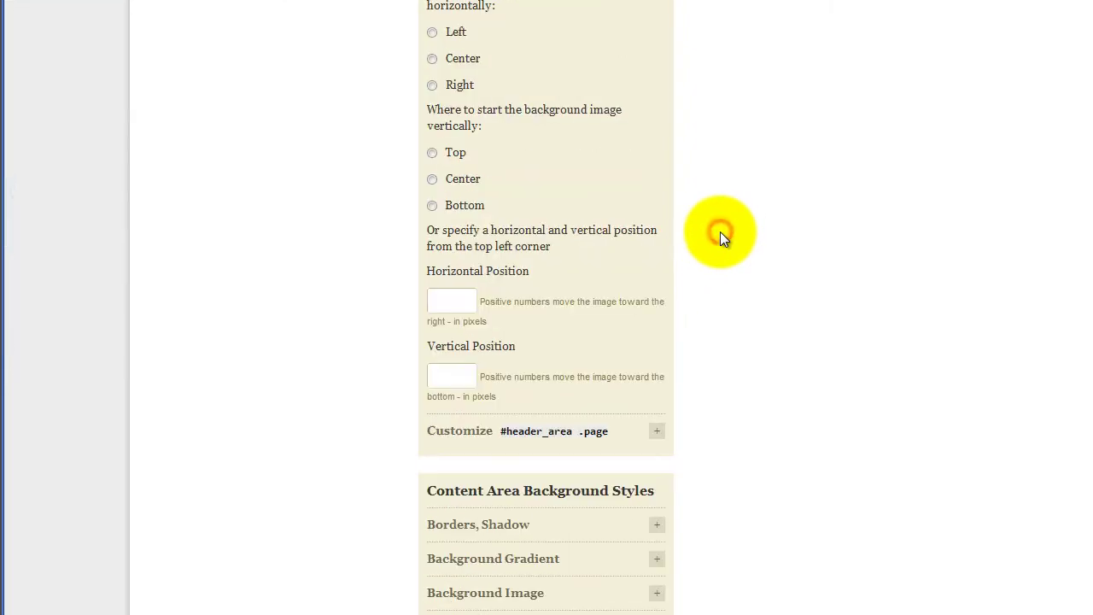
scroll(719, 231, up, 2)
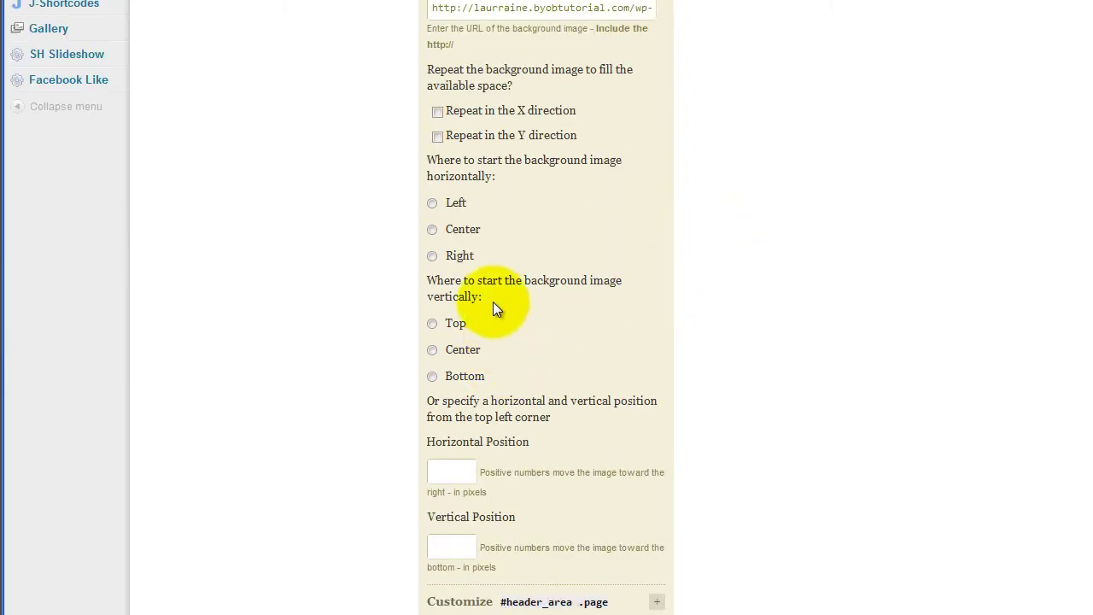
Tick Repeat X and Repeat Y so the header image tiles both ways.
click(437, 111)
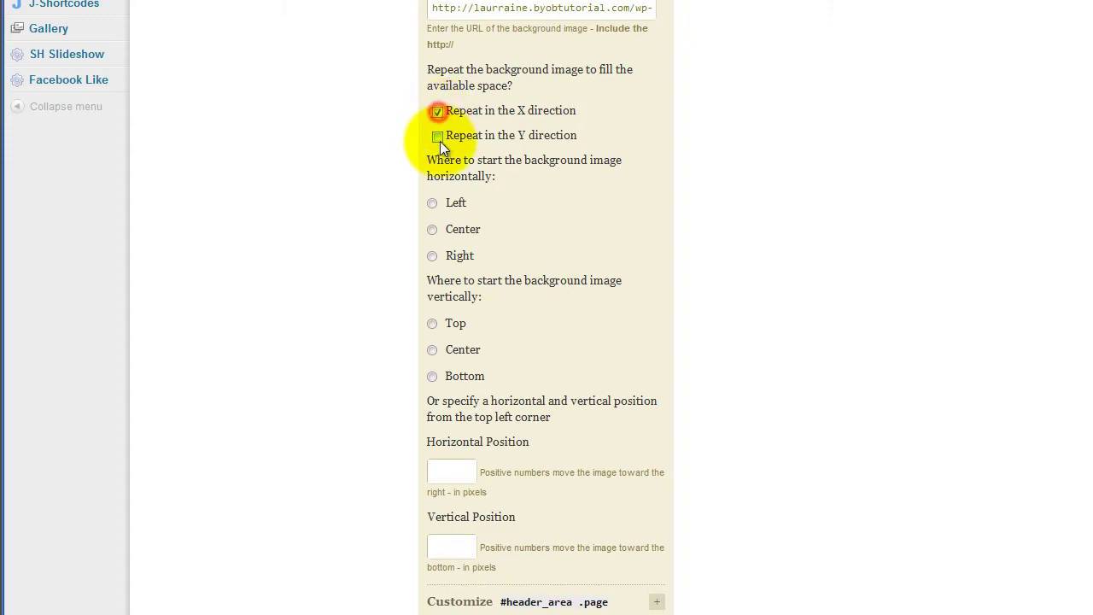
click(437, 137)
scroll(872, 273, up, 12)
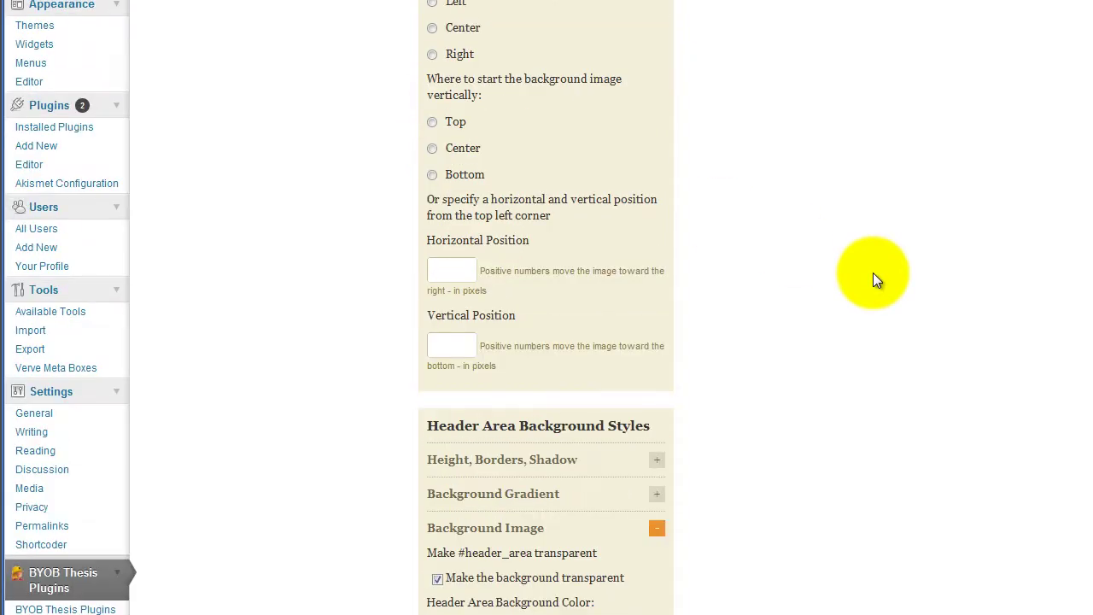
Save the settings, reload the live site to view the dark textured header, and return to the options.
click(250, 266)
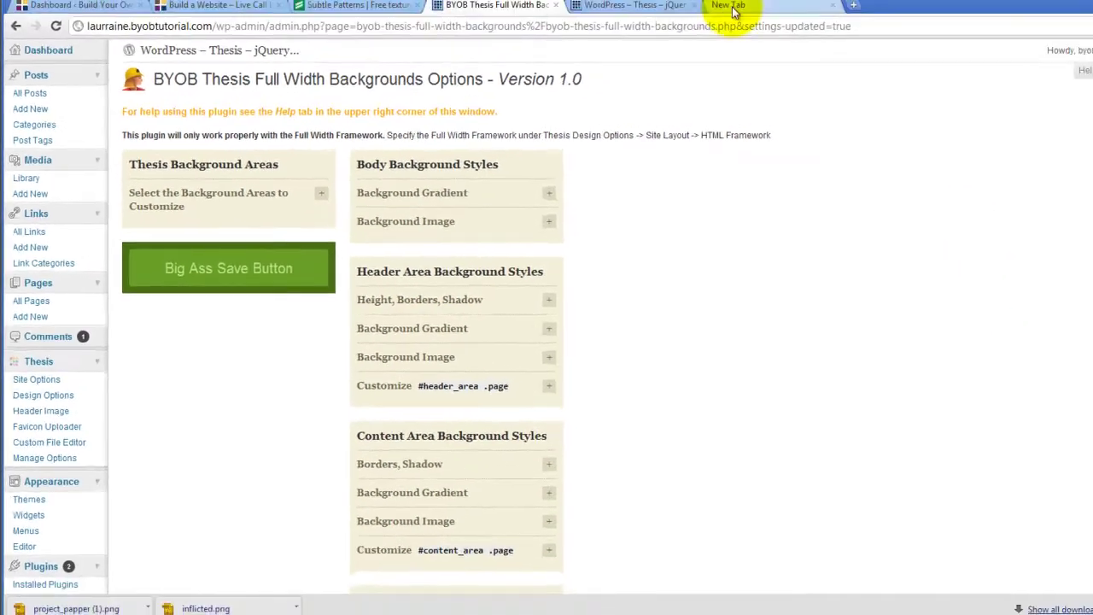
click(593, 18)
click(53, 38)
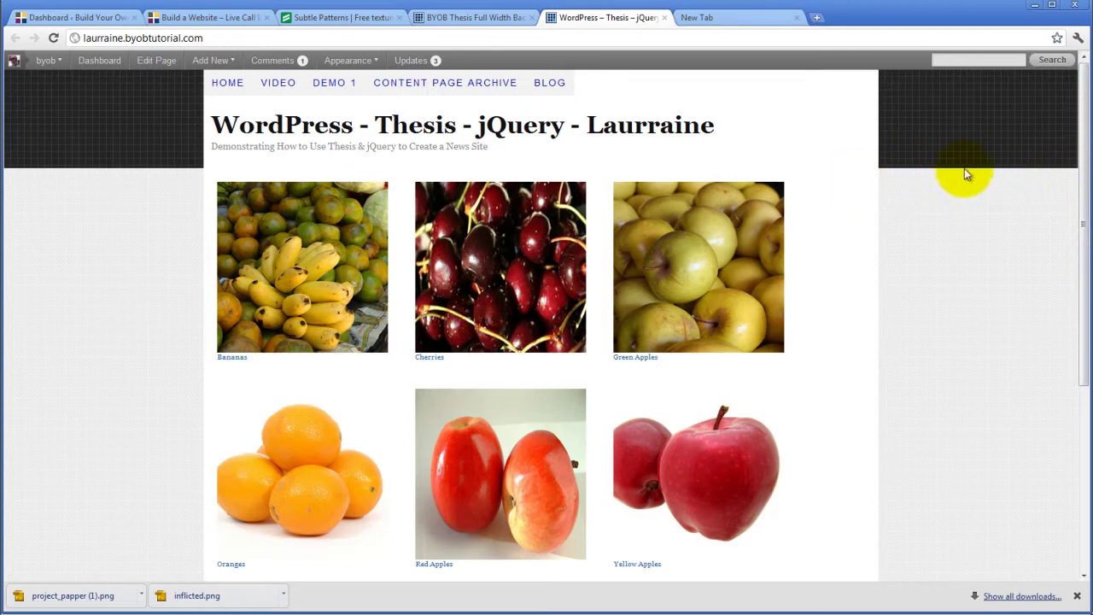
click(483, 17)
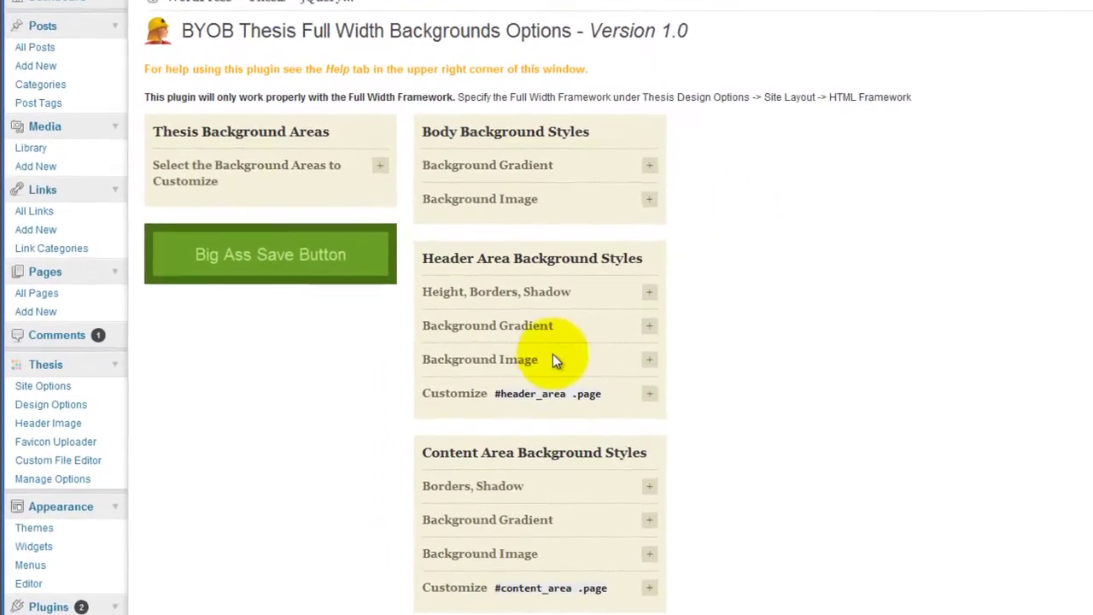
Set the header's Bottom Border Drop Shadow to 4px and save the options.
click(655, 293)
scroll(791, 269, down, 6)
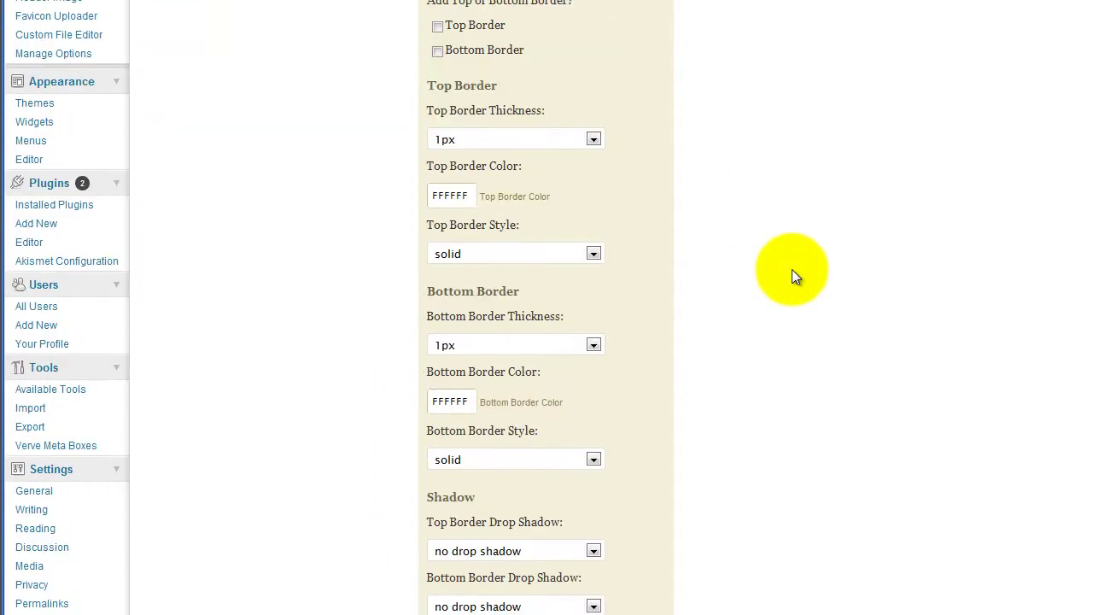
scroll(490, 422, down, 1)
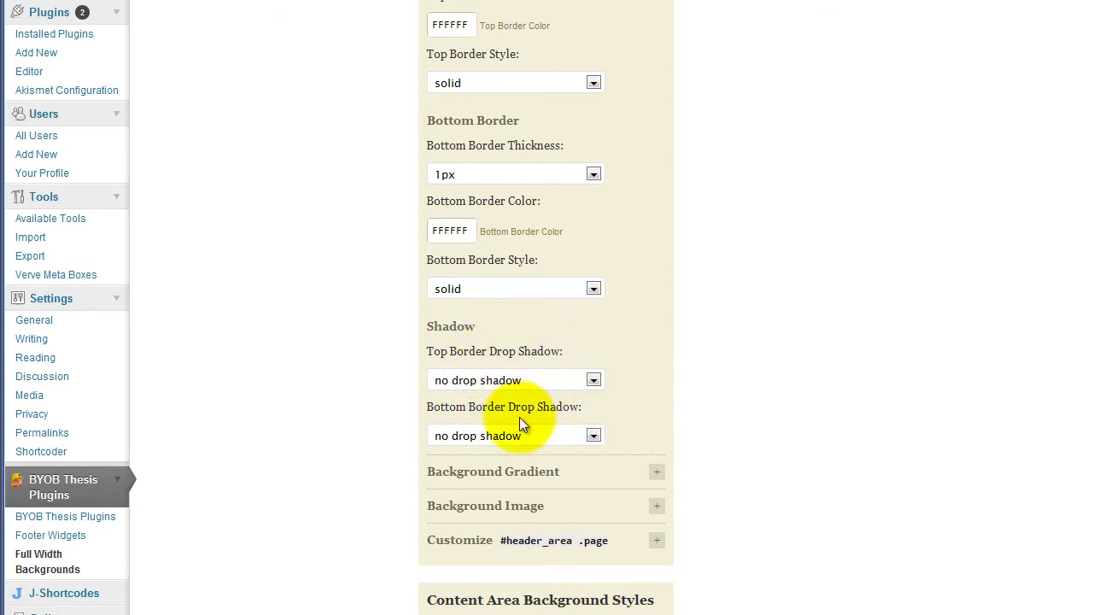
click(595, 435)
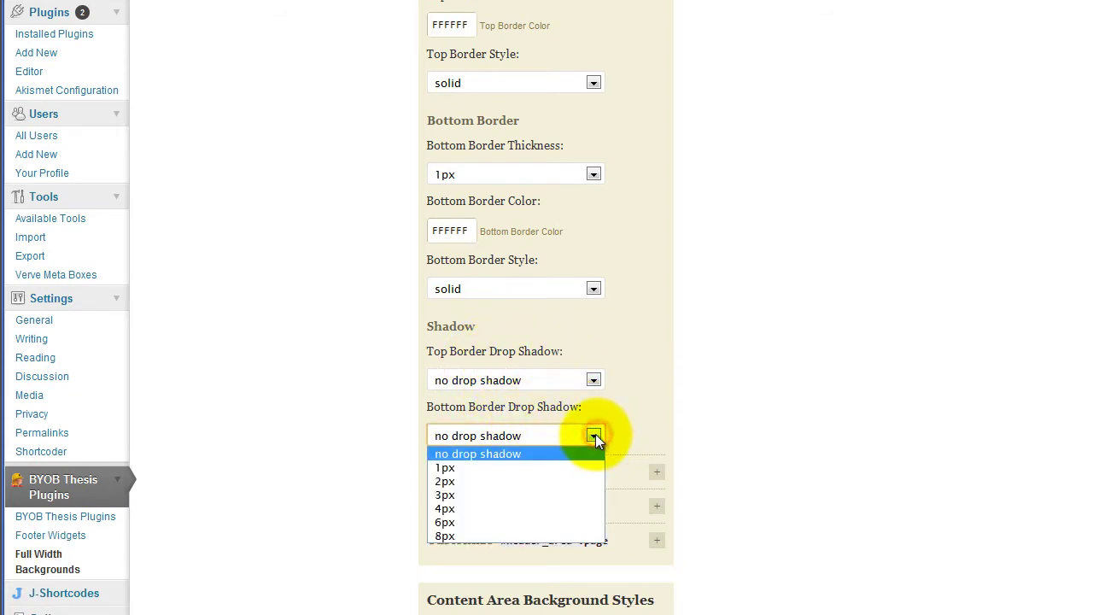
click(498, 509)
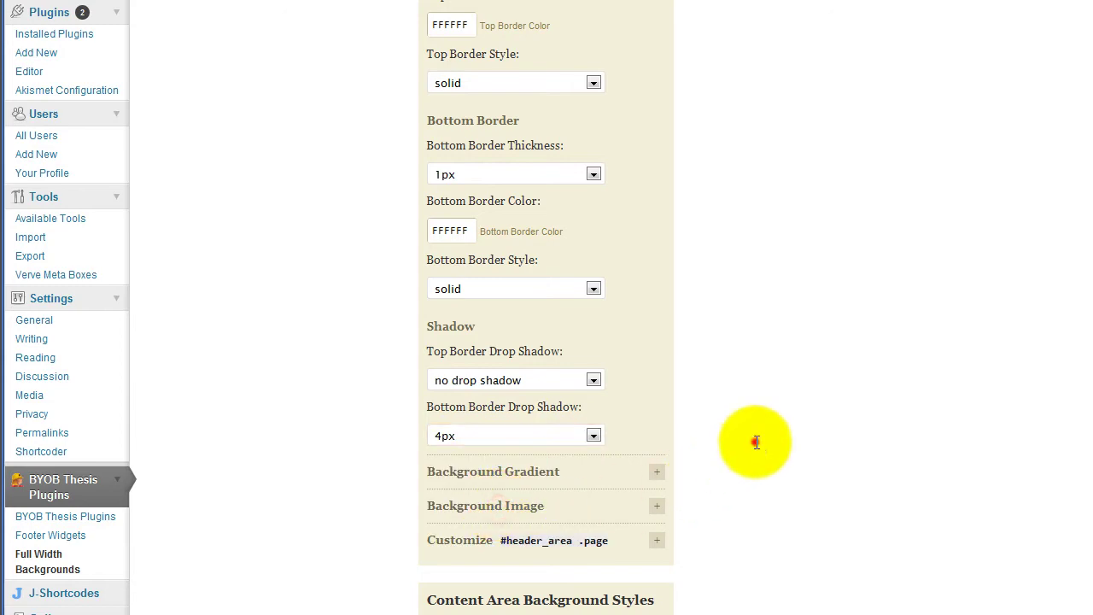
scroll(757, 435, up, 7)
click(282, 265)
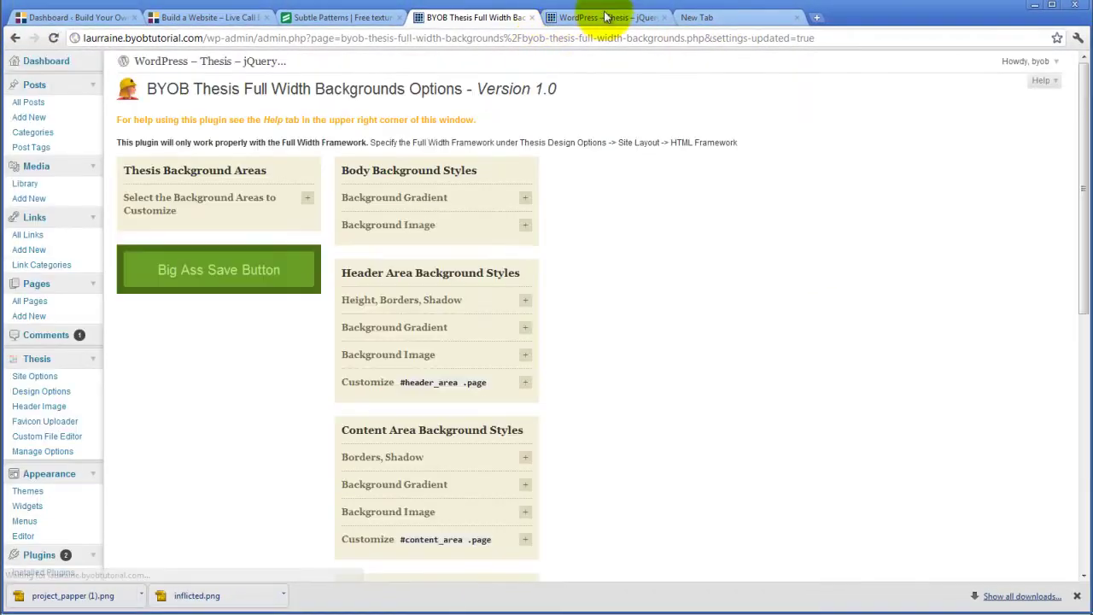
Reload the live site to check the header's 4px drop shadow, then go back to the options page.
click(604, 17)
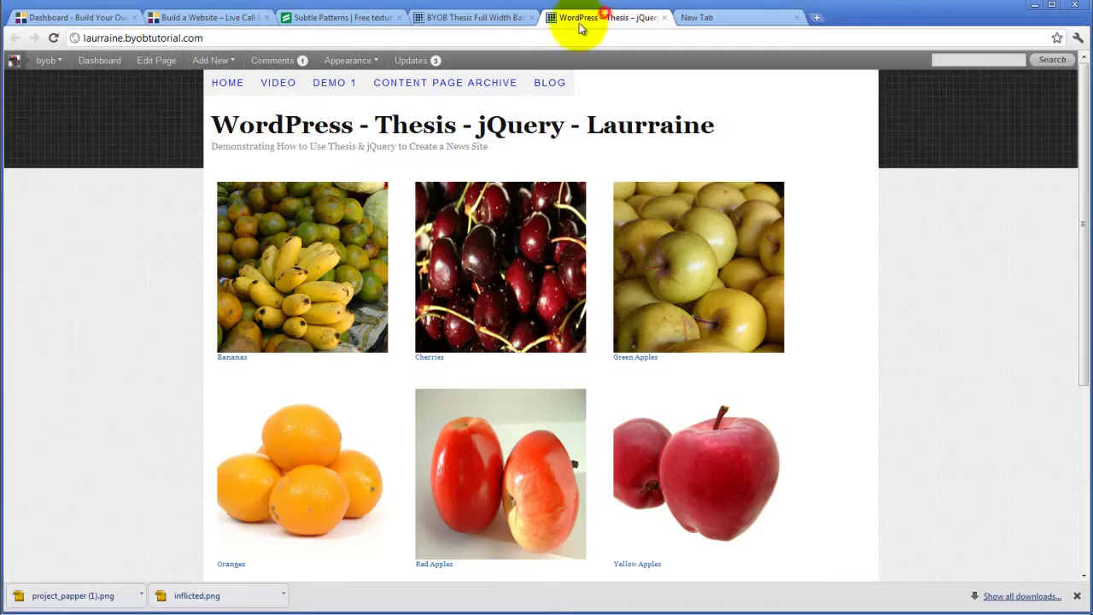
click(53, 38)
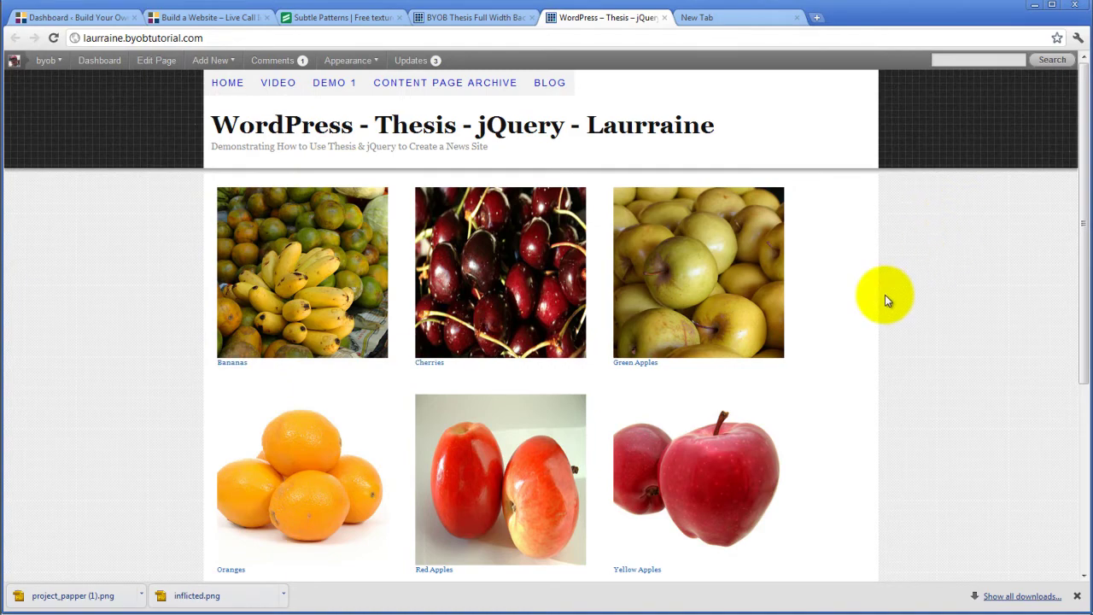
scroll(885, 295, down, 4)
scroll(885, 294, up, 4)
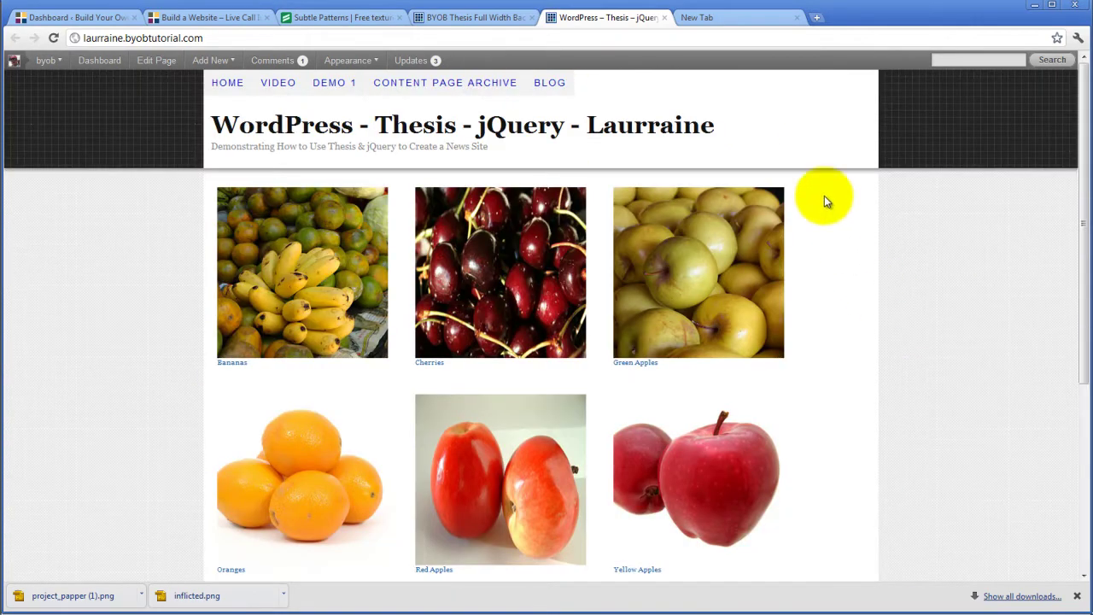
click(738, 19)
click(487, 17)
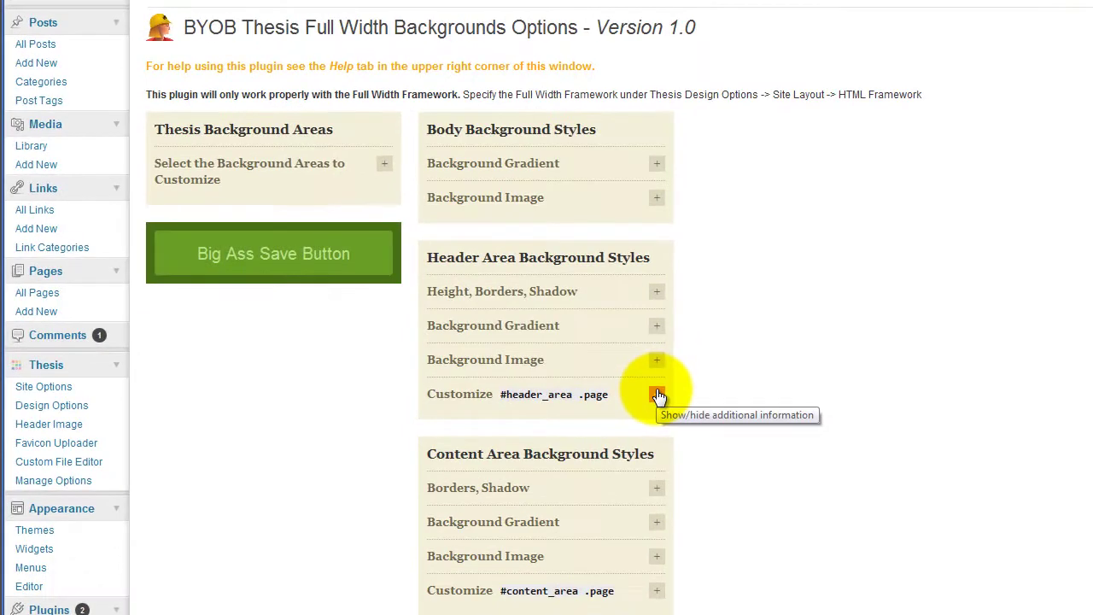
Make the #header_area .page background transparent and save the Full Width Backgrounds settings.
click(657, 394)
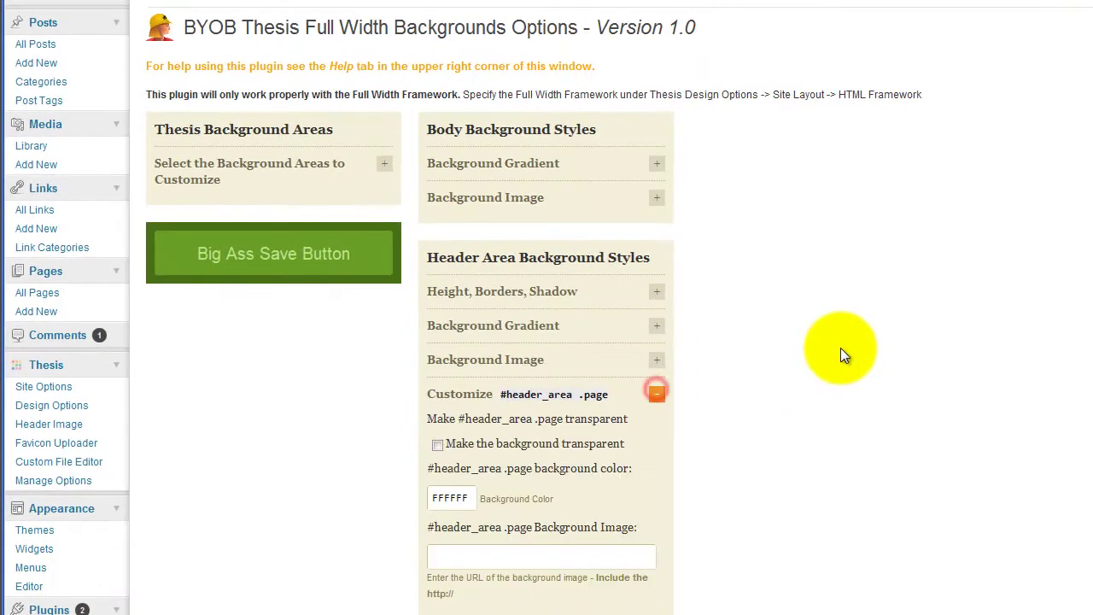
scroll(840, 347, down, 3)
click(437, 188)
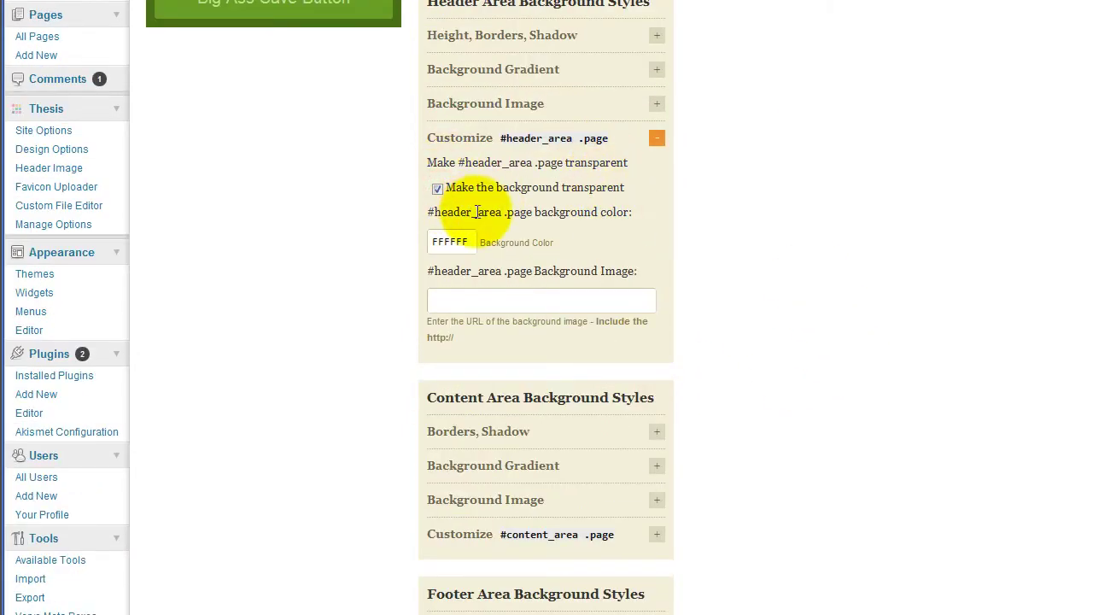
scroll(570, 186, up, 2)
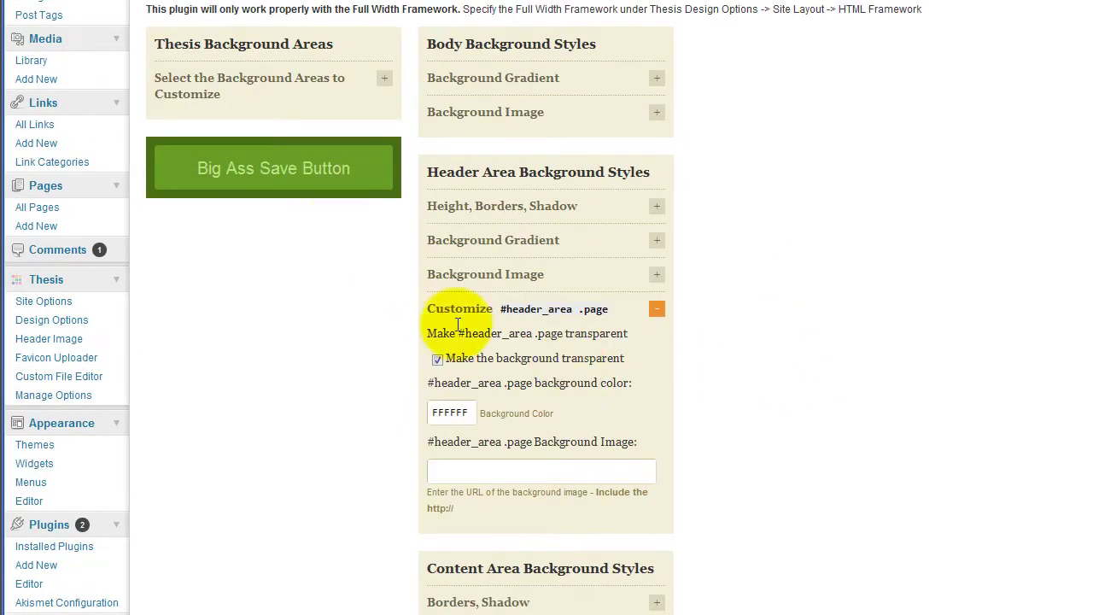
click(314, 175)
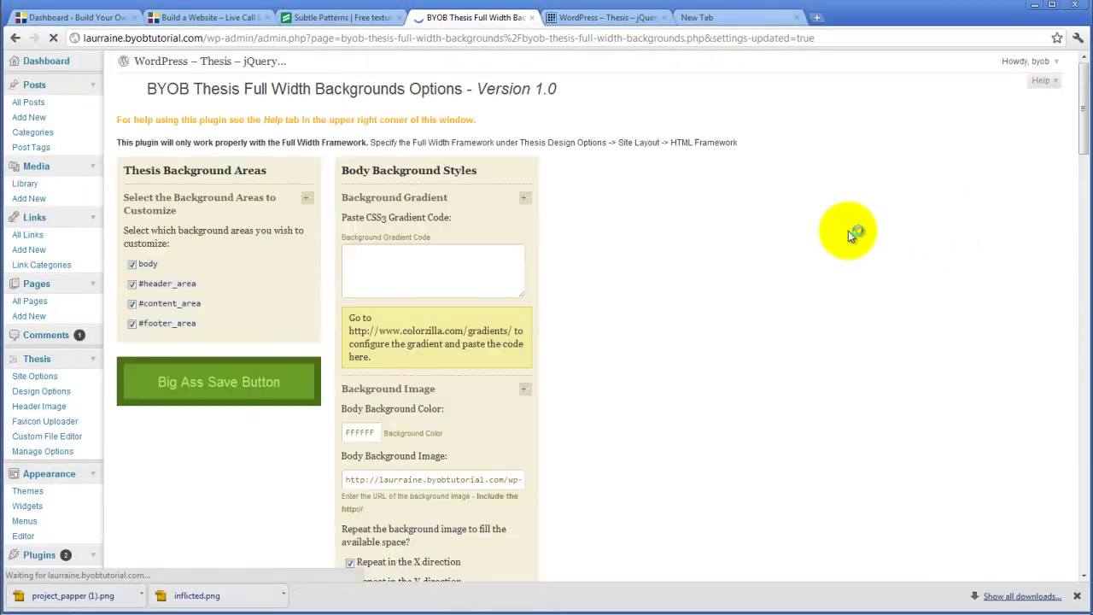
Reload the live site to see the transparent title area over the textured band, then return to the options.
click(611, 17)
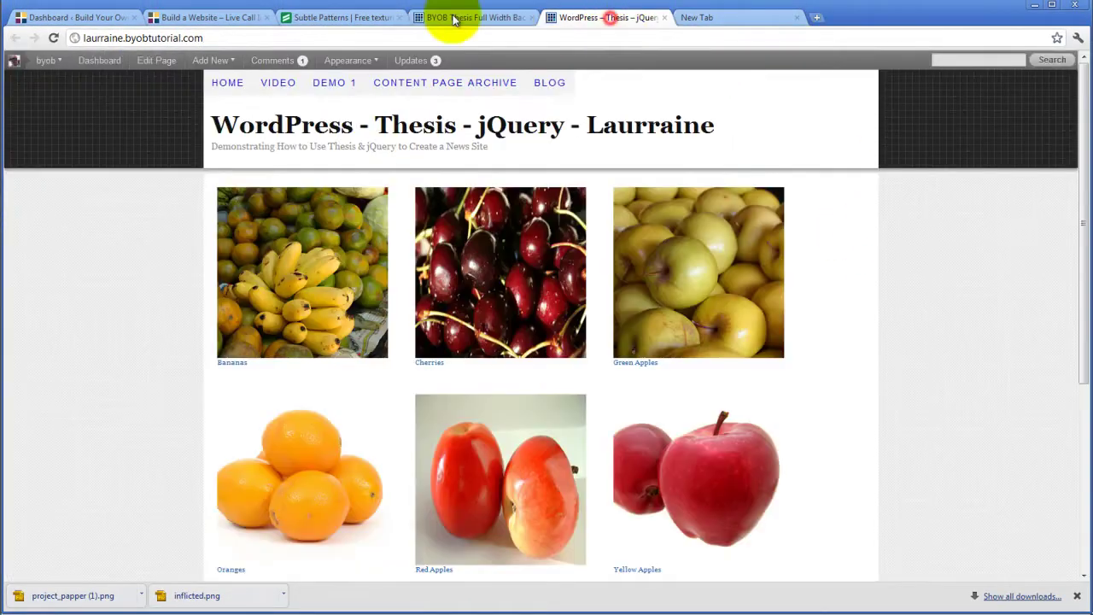
click(53, 37)
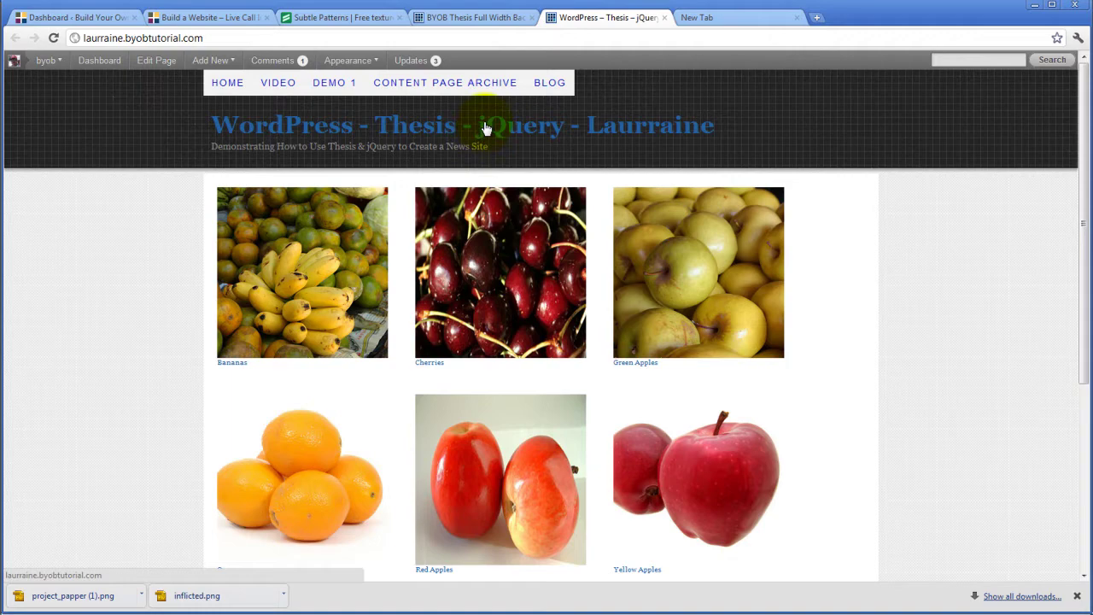
click(478, 17)
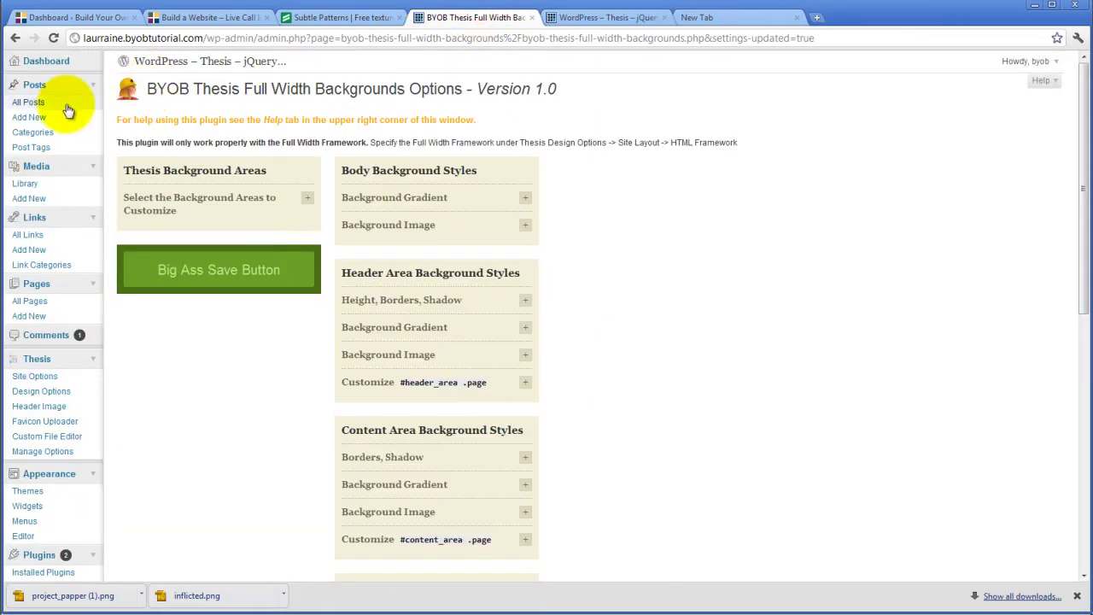
In Thesis Design Options, change the header text colour from 111111 to C9C9C9 and save.
scroll(68, 111, down, 2)
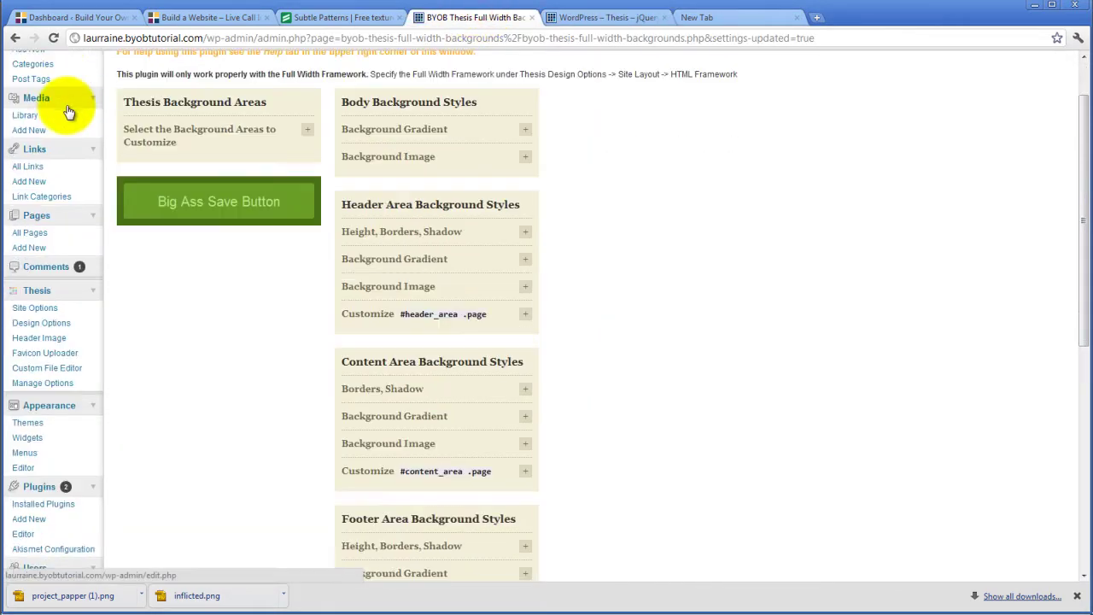
click(36, 322)
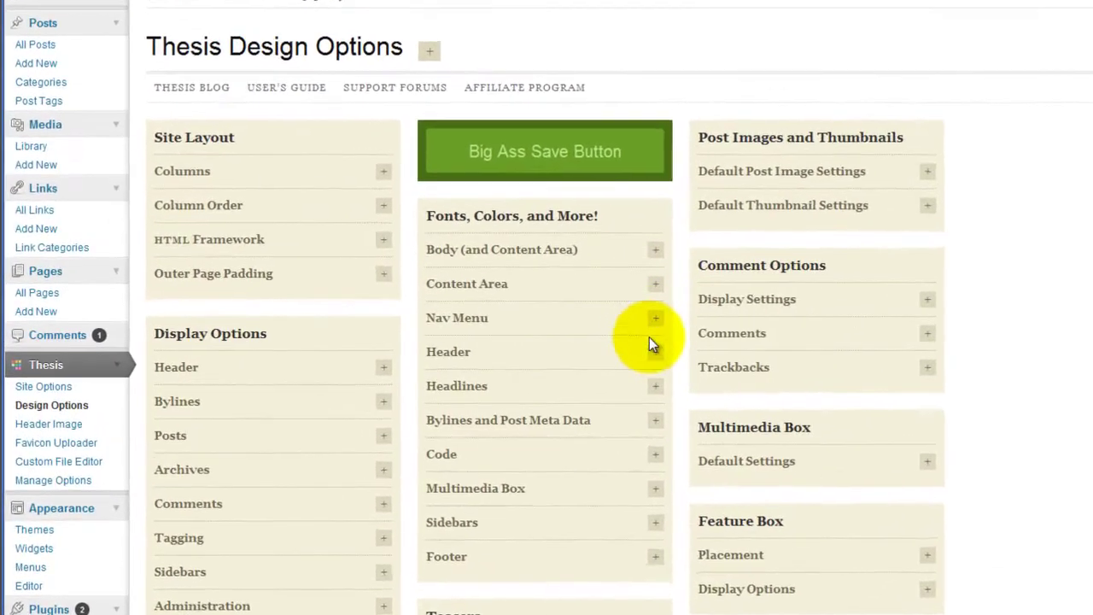
click(654, 351)
scroll(654, 358, down, 2)
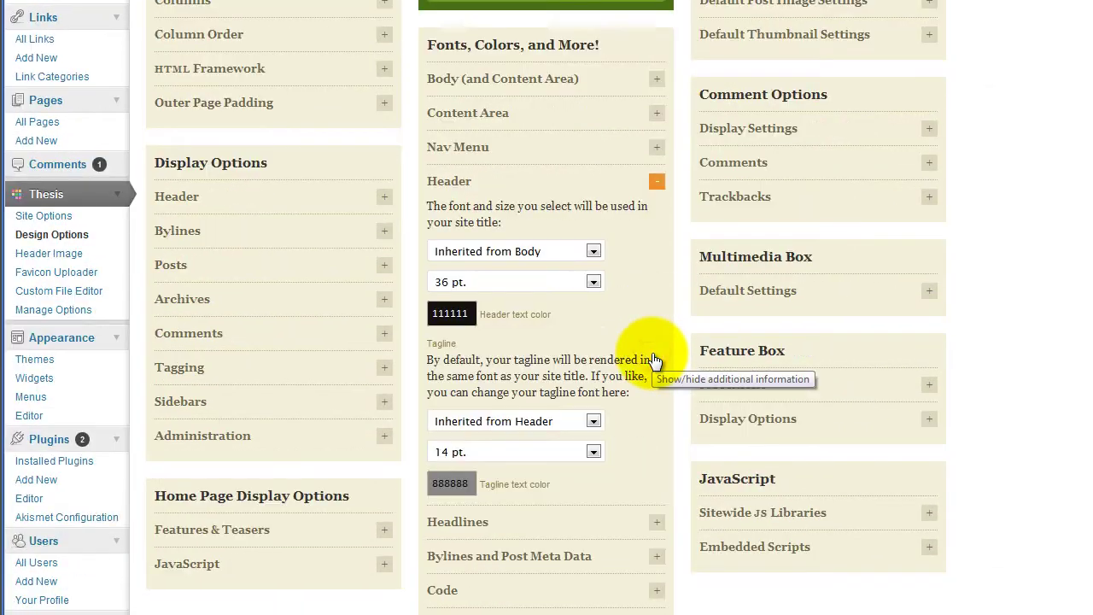
click(469, 314)
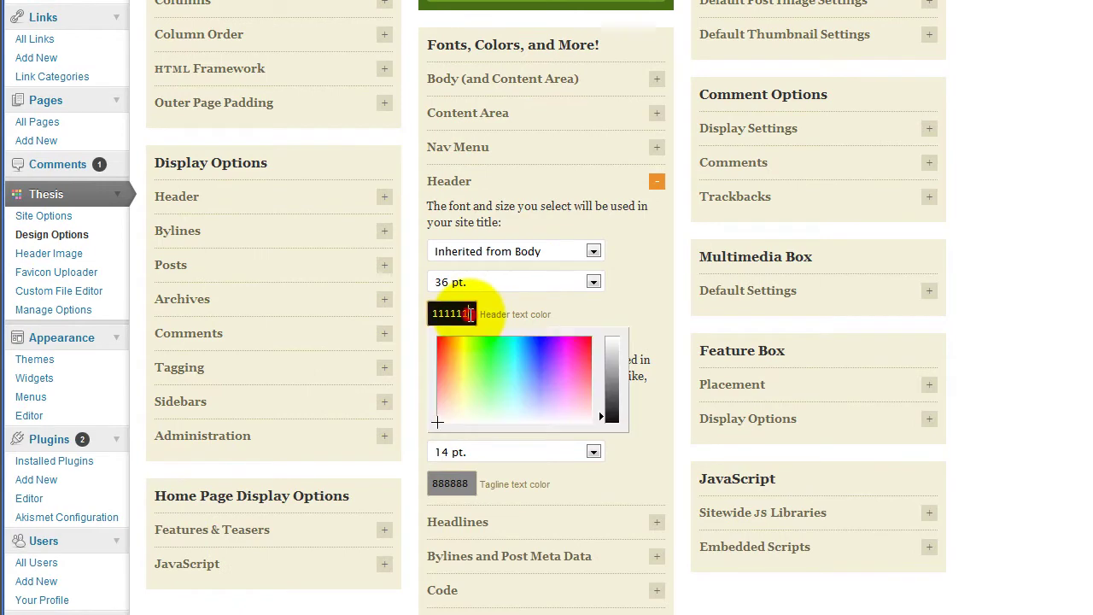
click(613, 363)
click(446, 53)
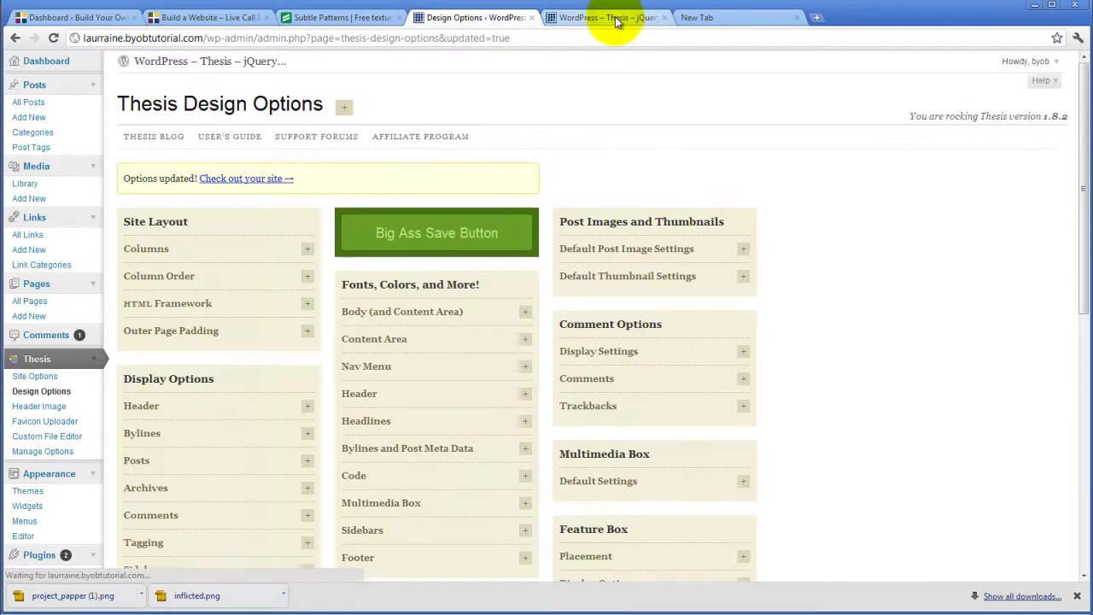
Reload the live site to check the light grey title and the blue footer, then return to Design Options.
click(608, 18)
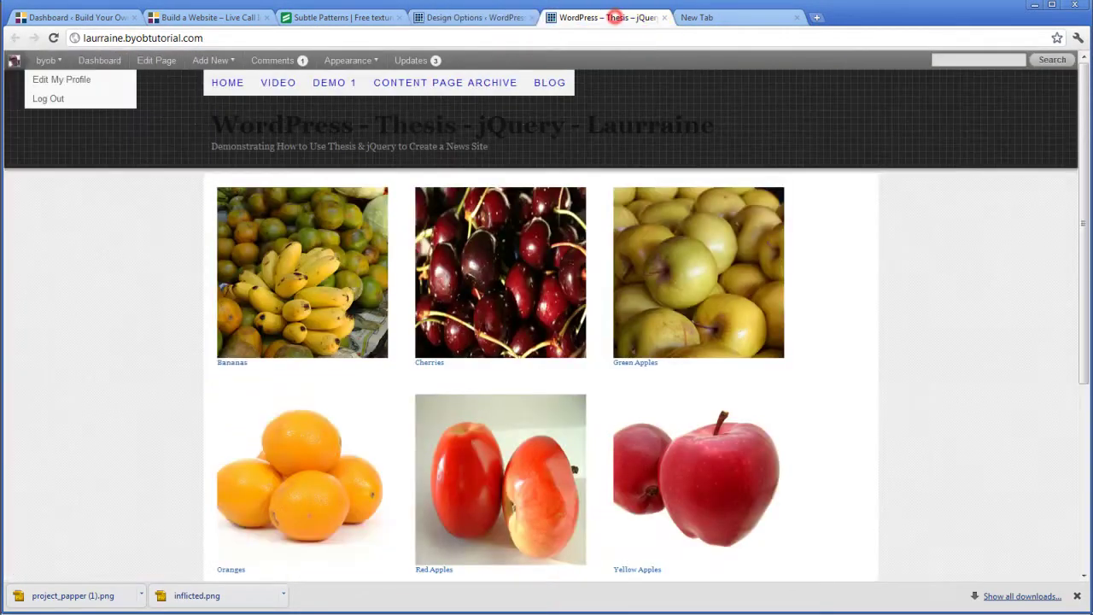
click(53, 37)
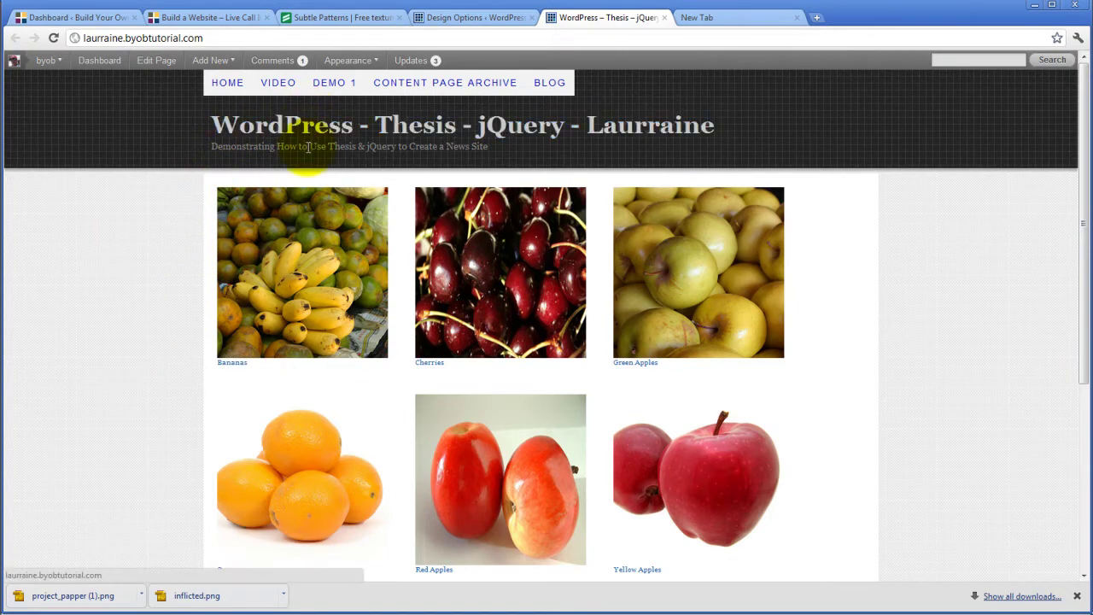
scroll(130, 312, down, 3)
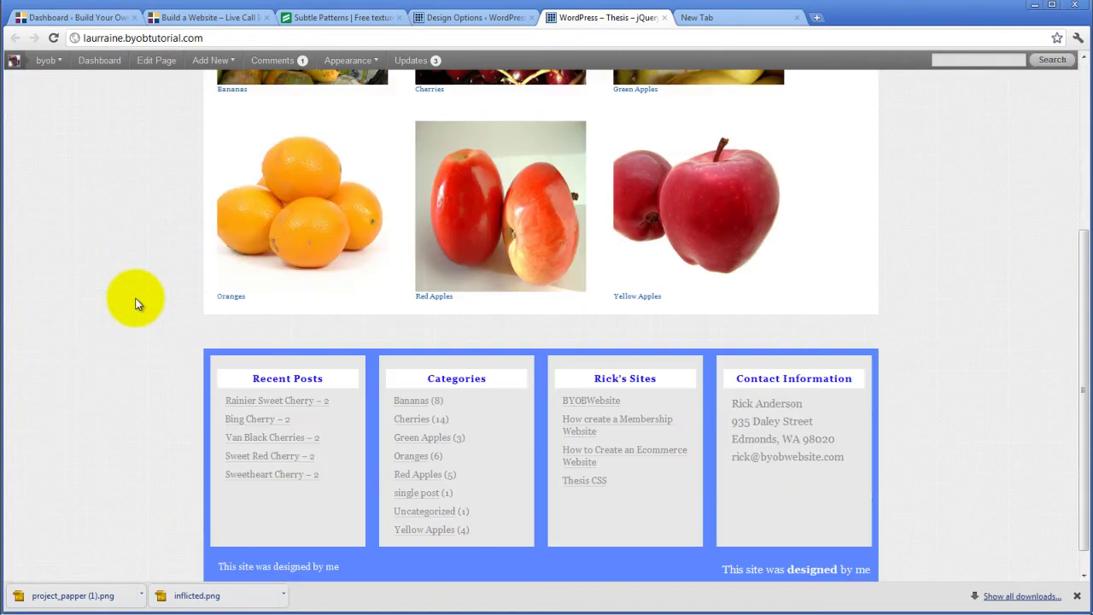
scroll(137, 304, down, 1)
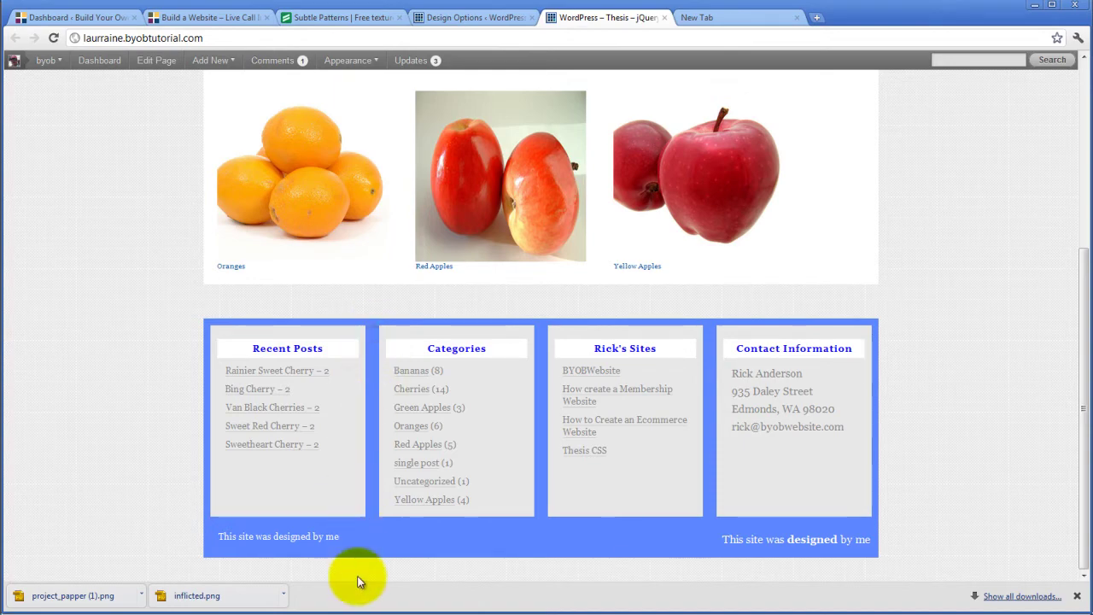
scroll(370, 451, up, 4)
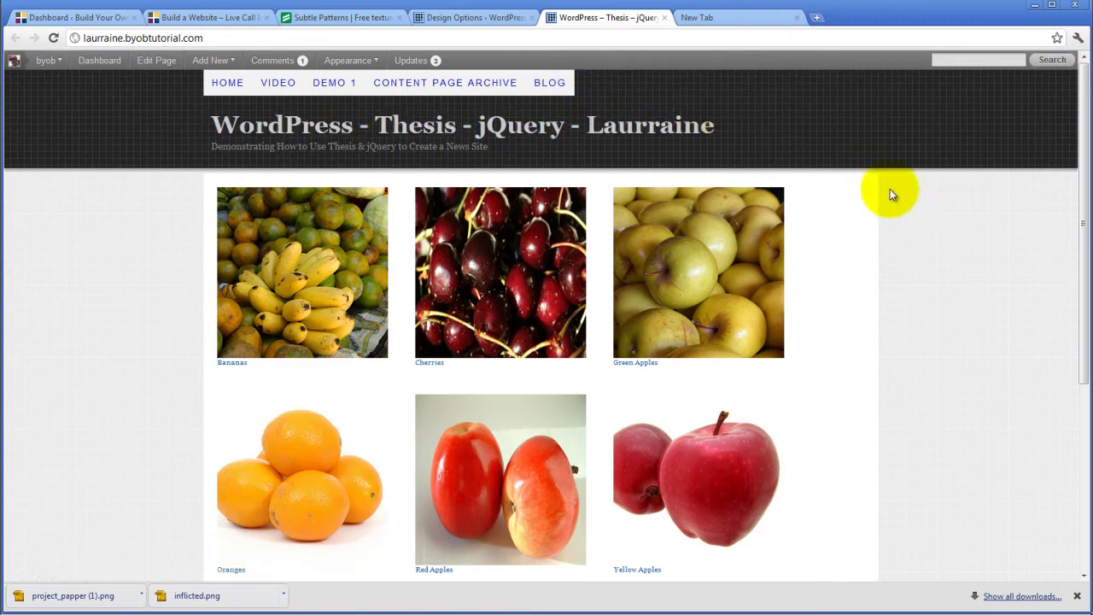
scroll(897, 225, down, 5)
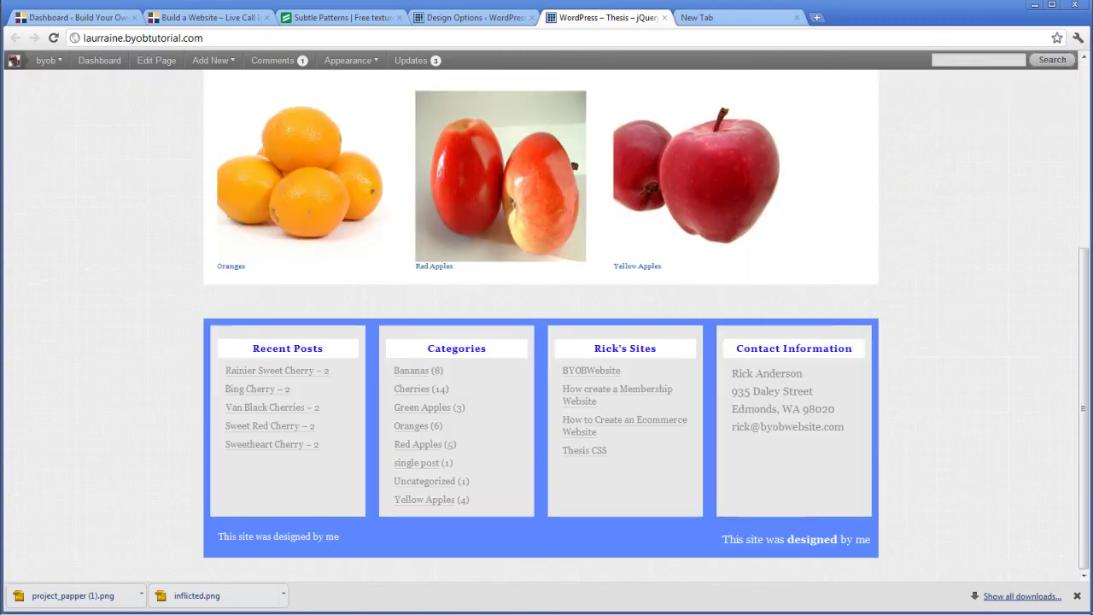
click(476, 18)
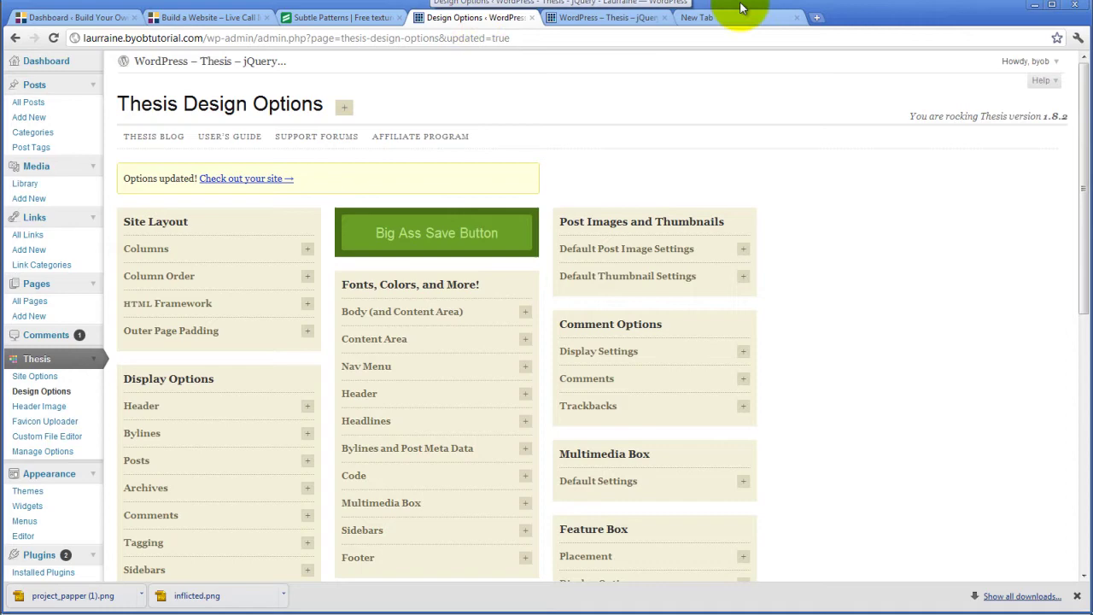
In Full Width Backgrounds, copy the header's Background Image URL.
scroll(441, 339, down, 10)
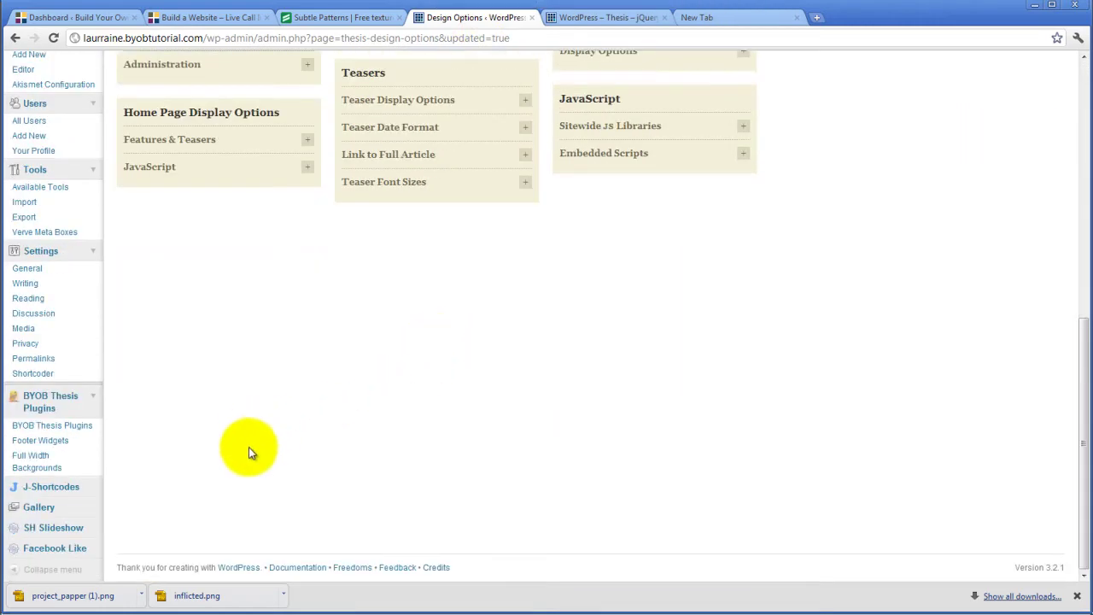
click(43, 468)
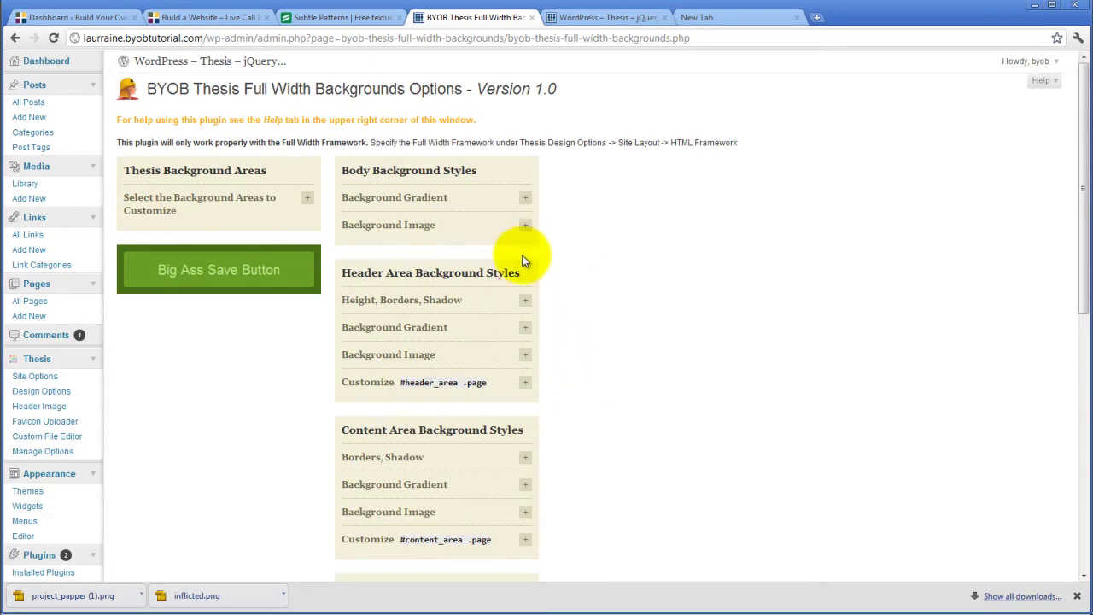
click(525, 352)
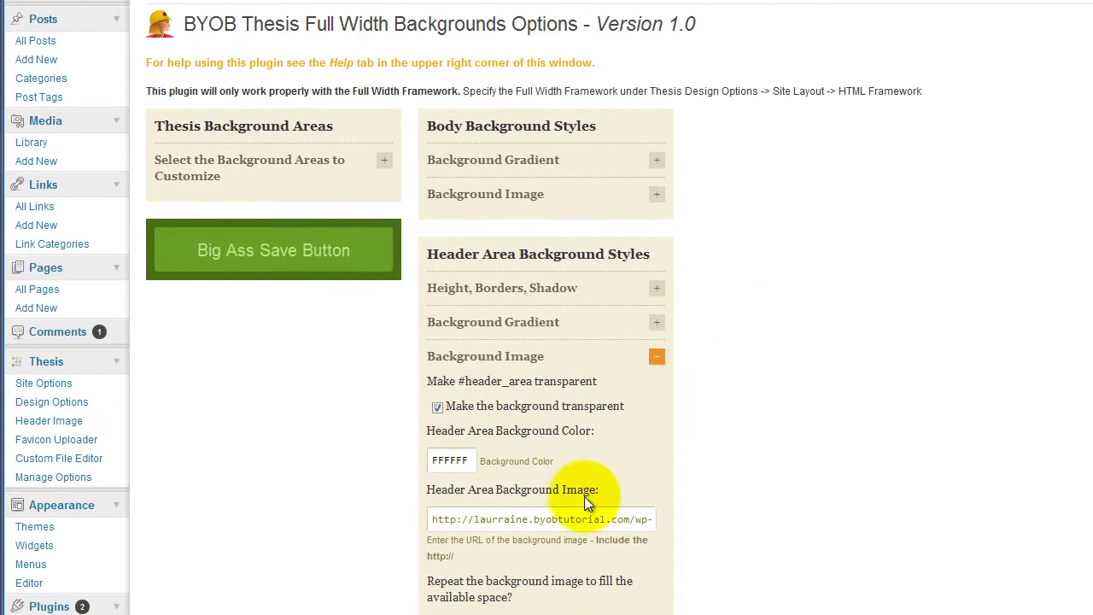
triple_click(584, 519)
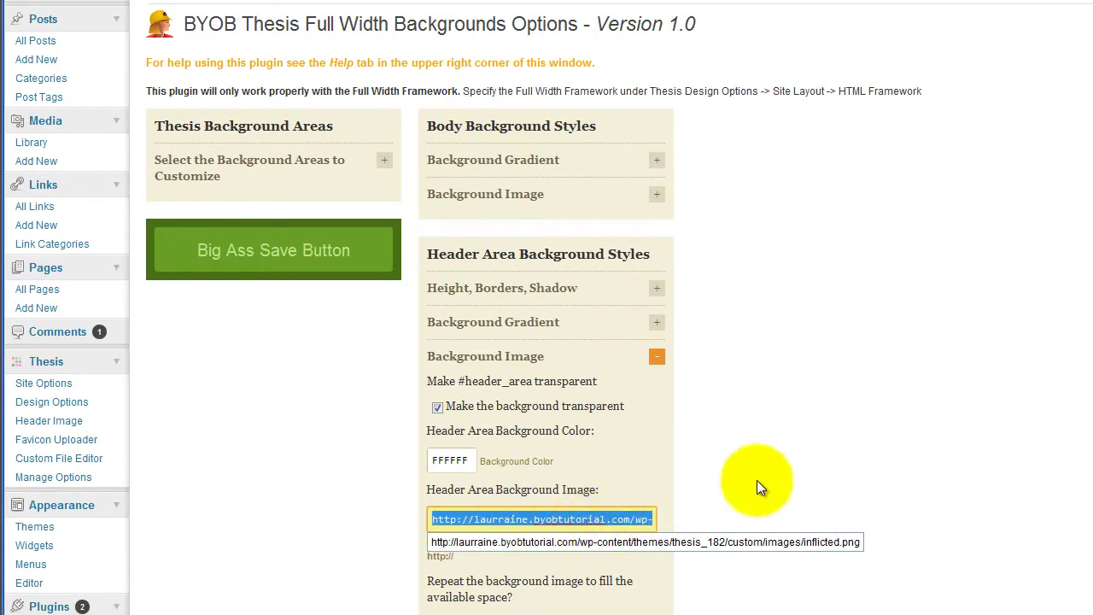
click(860, 392)
Paste that URL into the Footer Background Image field, tick Repeat X, and save.
scroll(860, 392, down, 9)
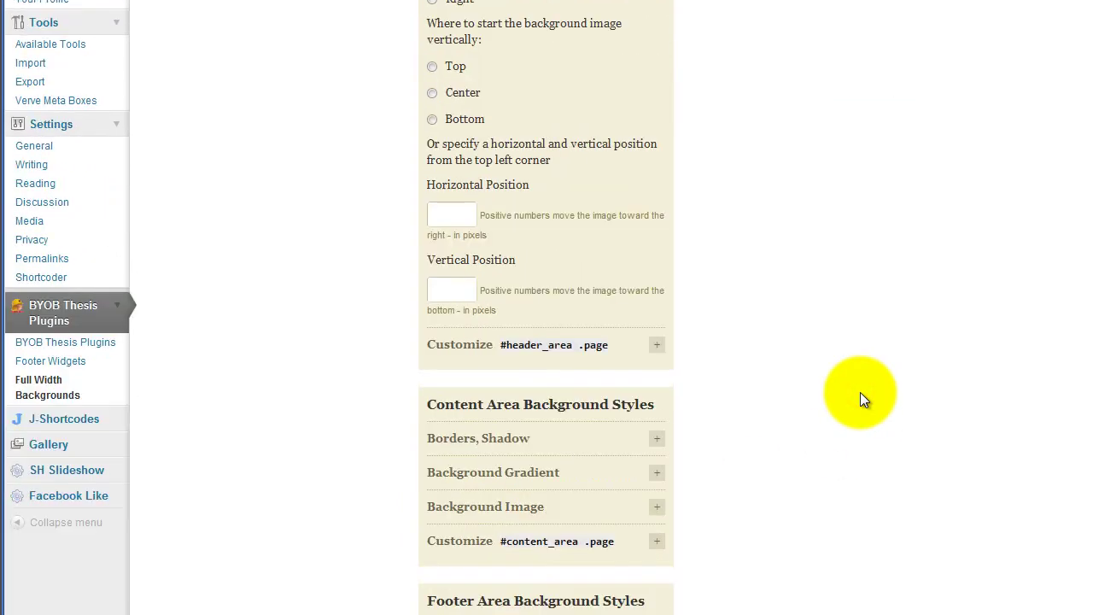
scroll(860, 392, down, 3)
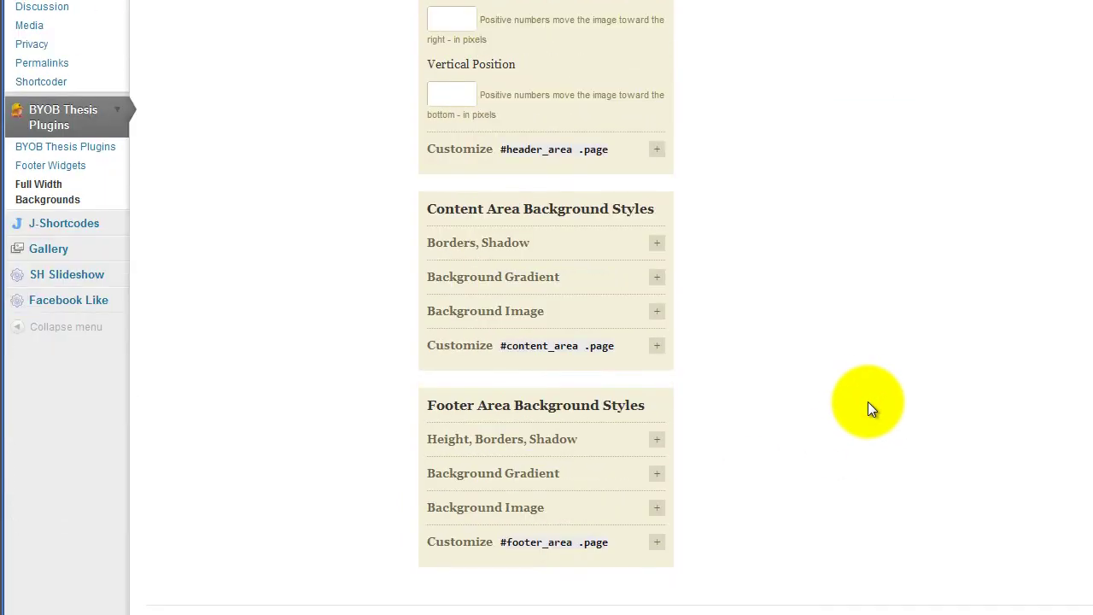
click(657, 507)
scroll(790, 397, down, 5)
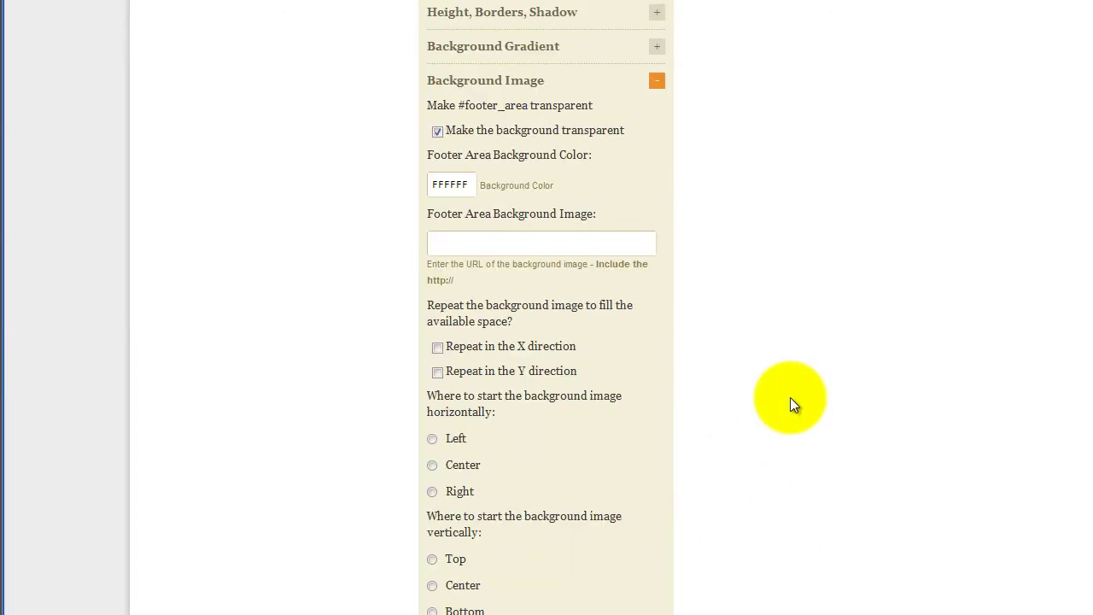
click(512, 239)
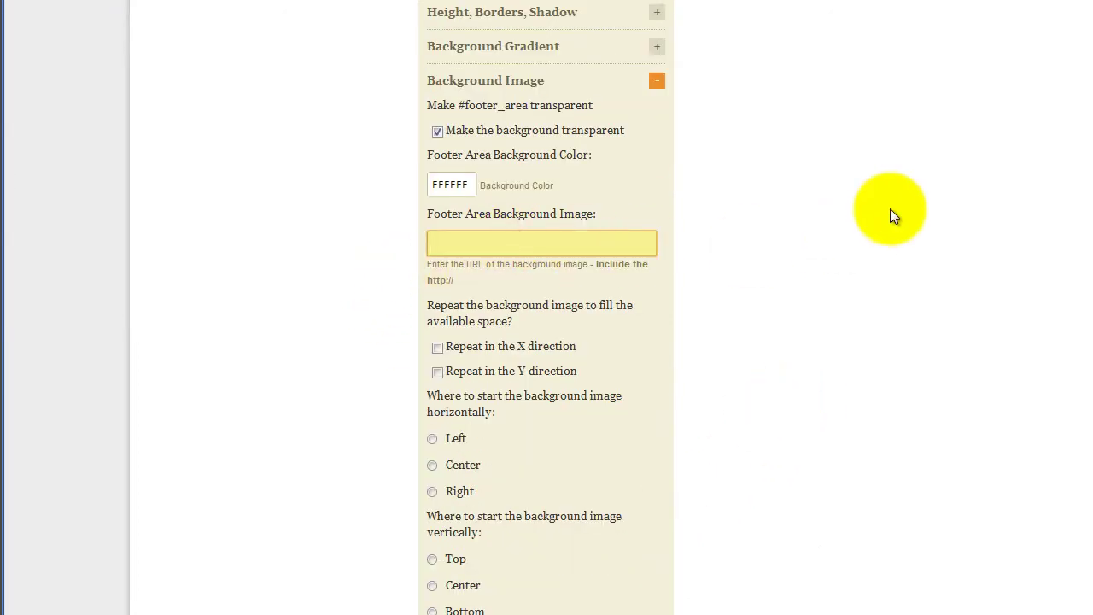
key(ctrl+v)
click(437, 346)
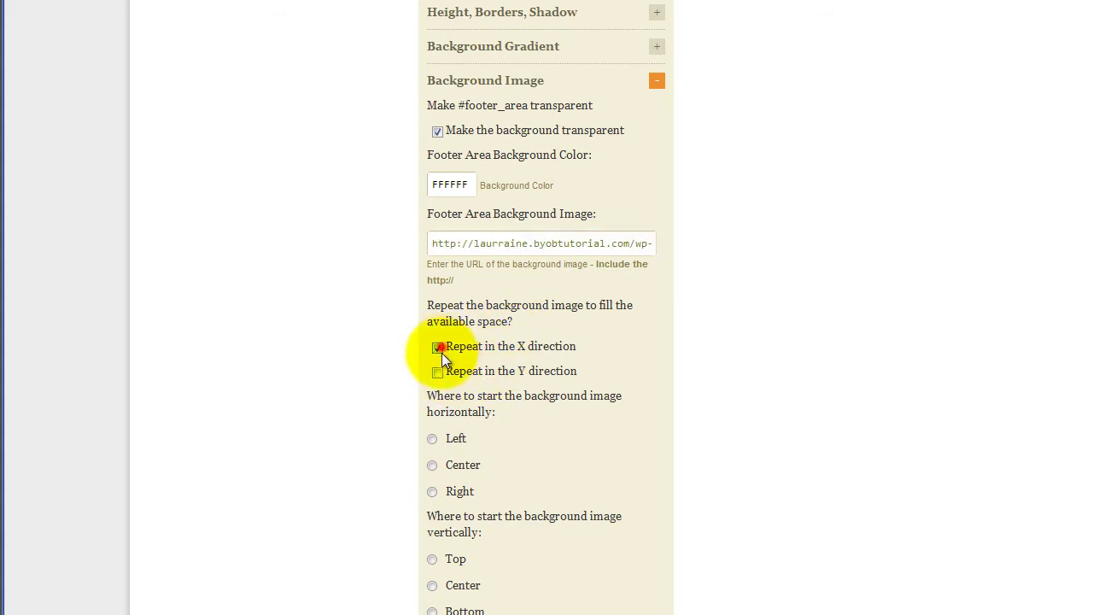
scroll(874, 355, up, 6)
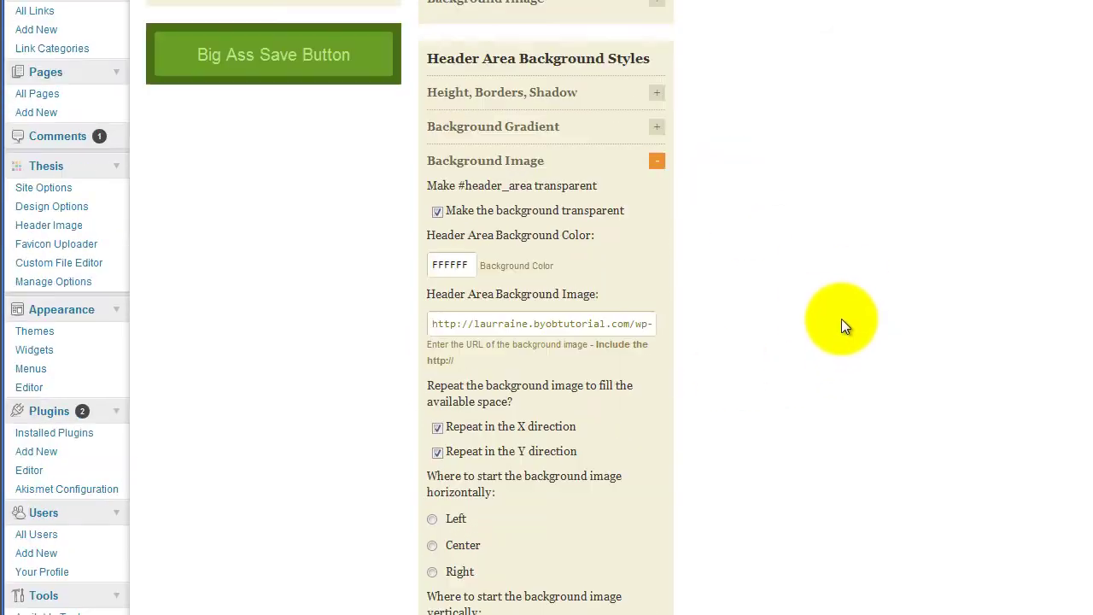
scroll(841, 319, up, 3)
click(252, 250)
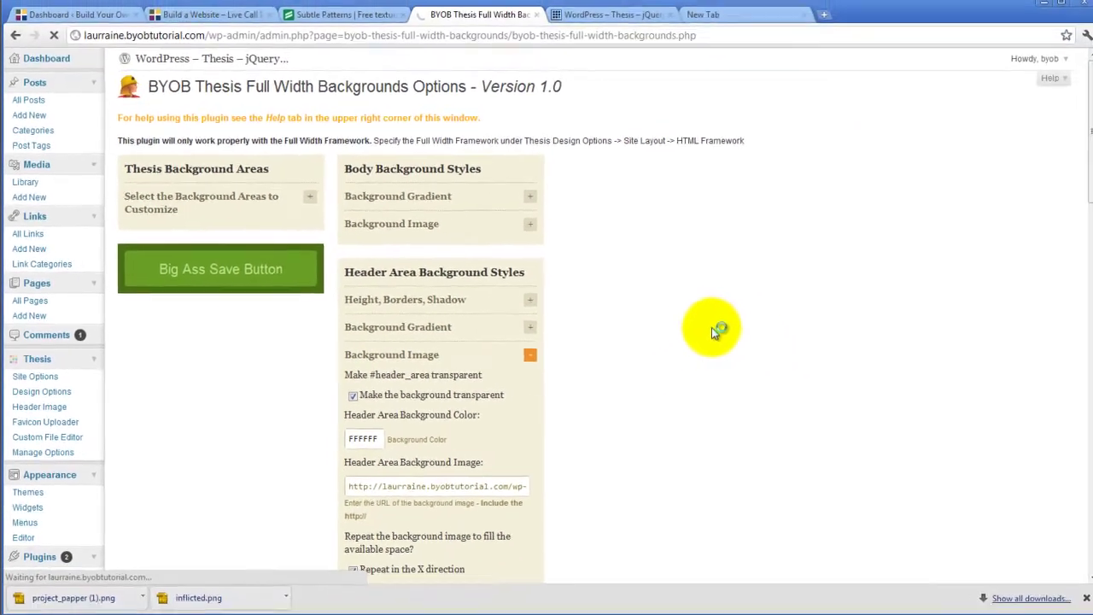
Reload the site to see the dark texture behind the footer, then inspect the footer row in Firebug.
click(613, 18)
click(53, 37)
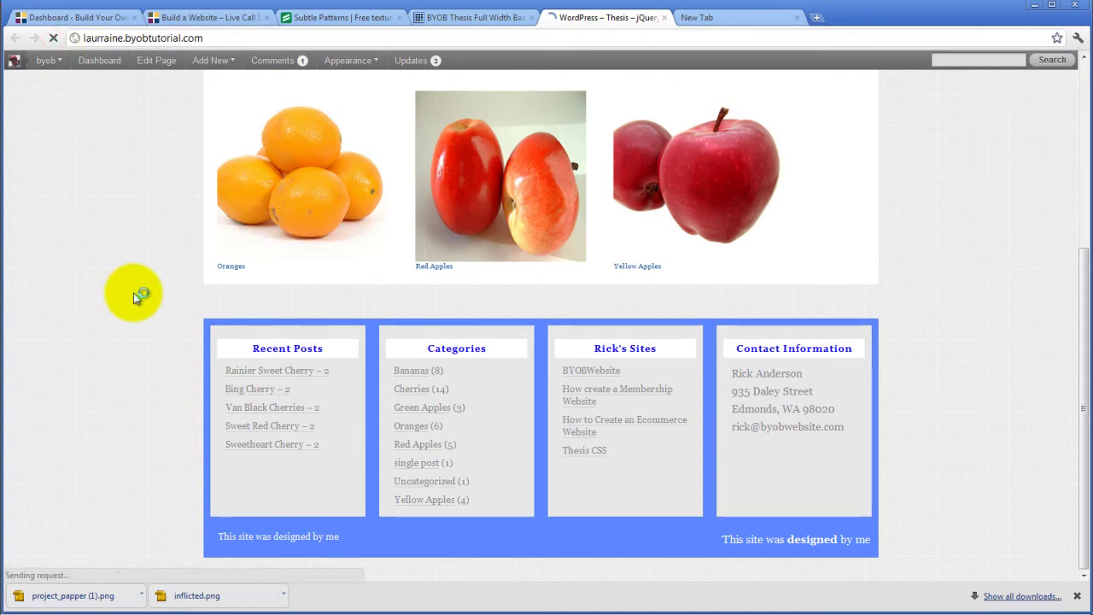
key(alt+Tab)
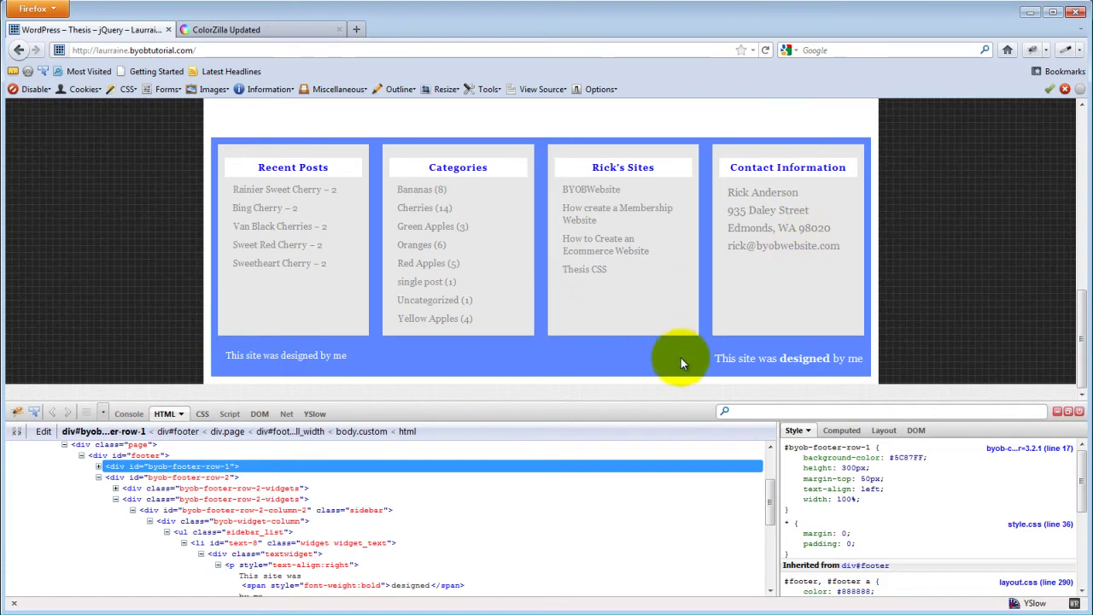
scroll(240, 314, up, 3)
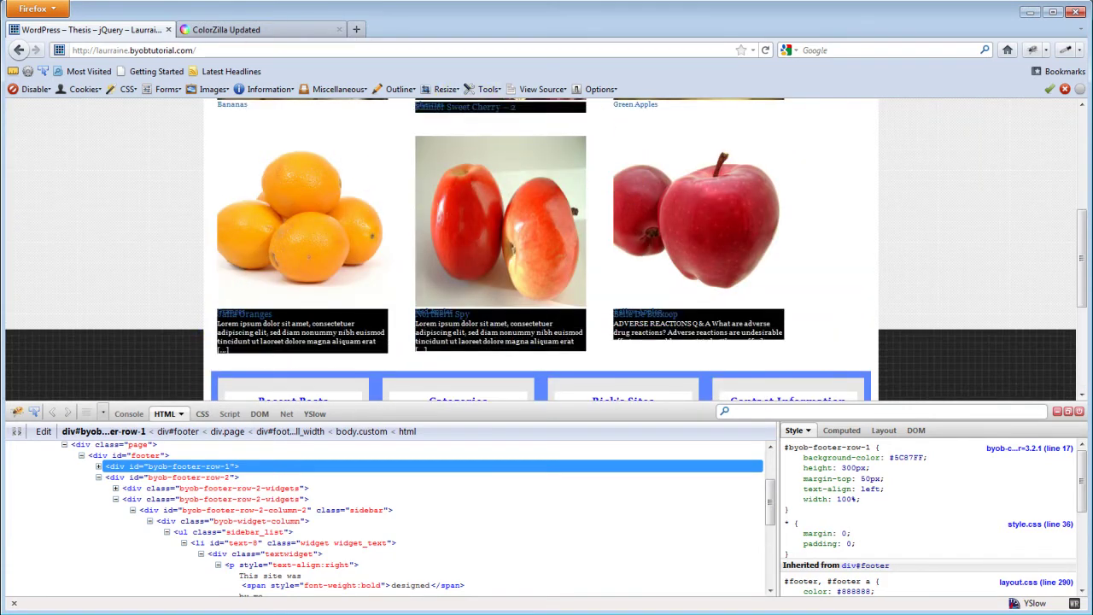
scroll(115, 312, down, 3)
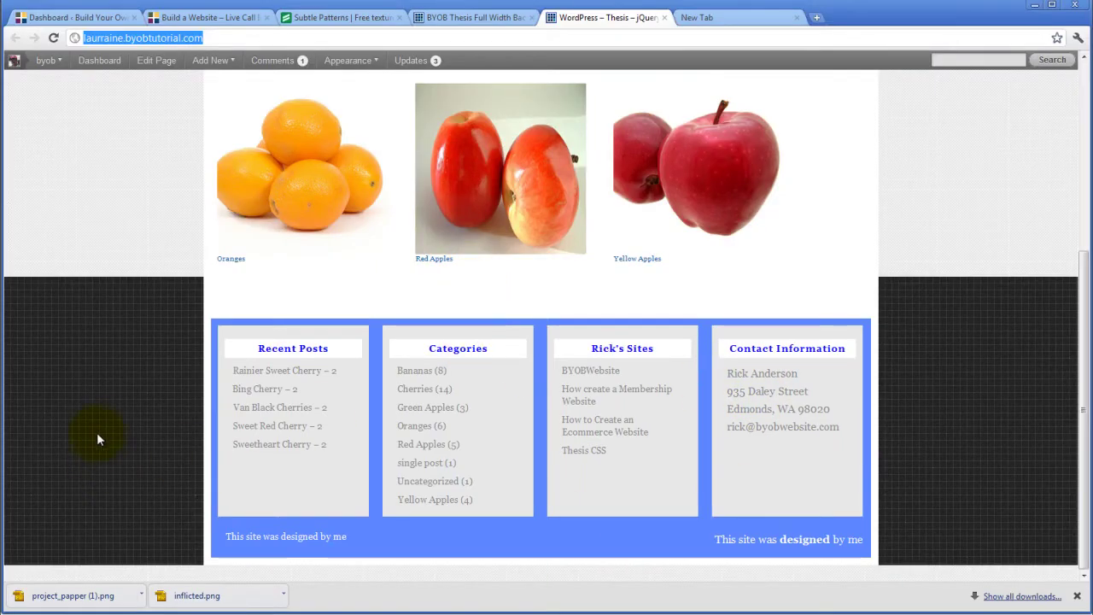
Under Footer Area Customize #footer_area .page, tick 'Make the background transparent' and save.
click(471, 22)
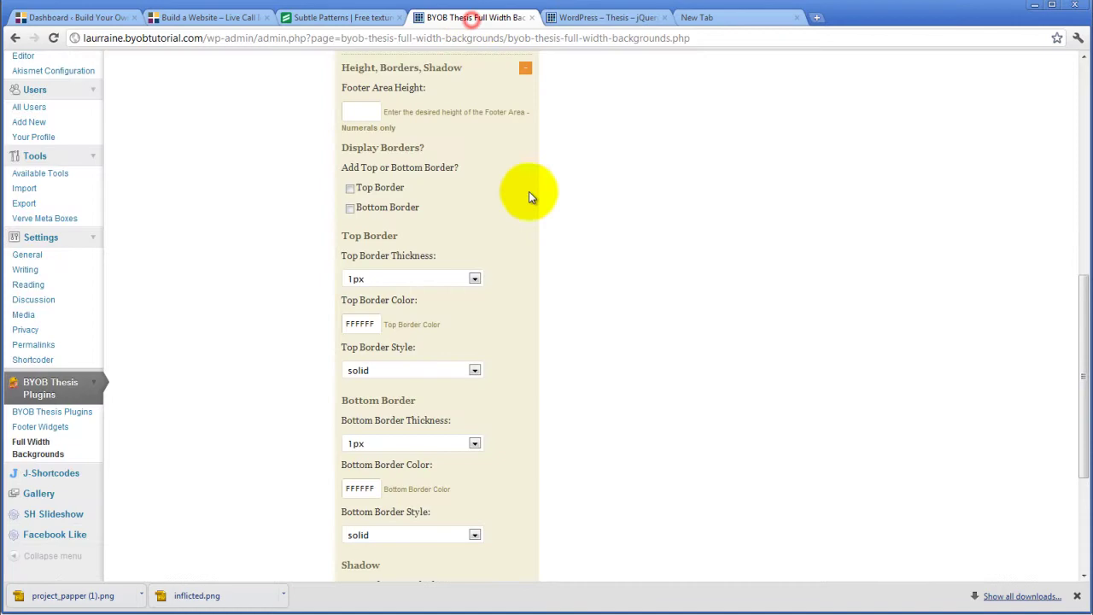
scroll(575, 282, up, 3)
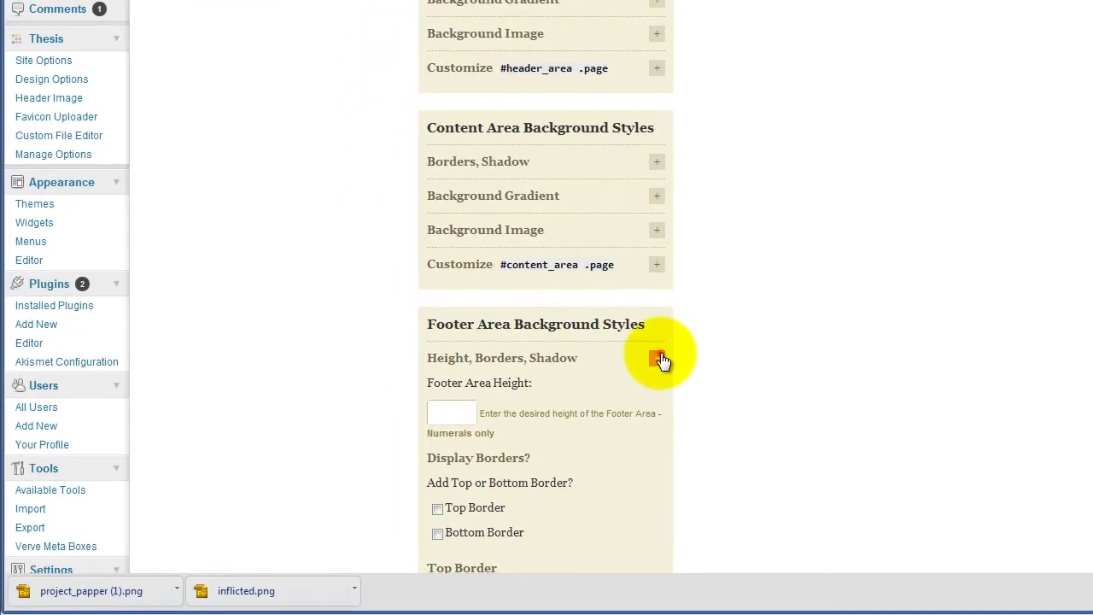
click(591, 384)
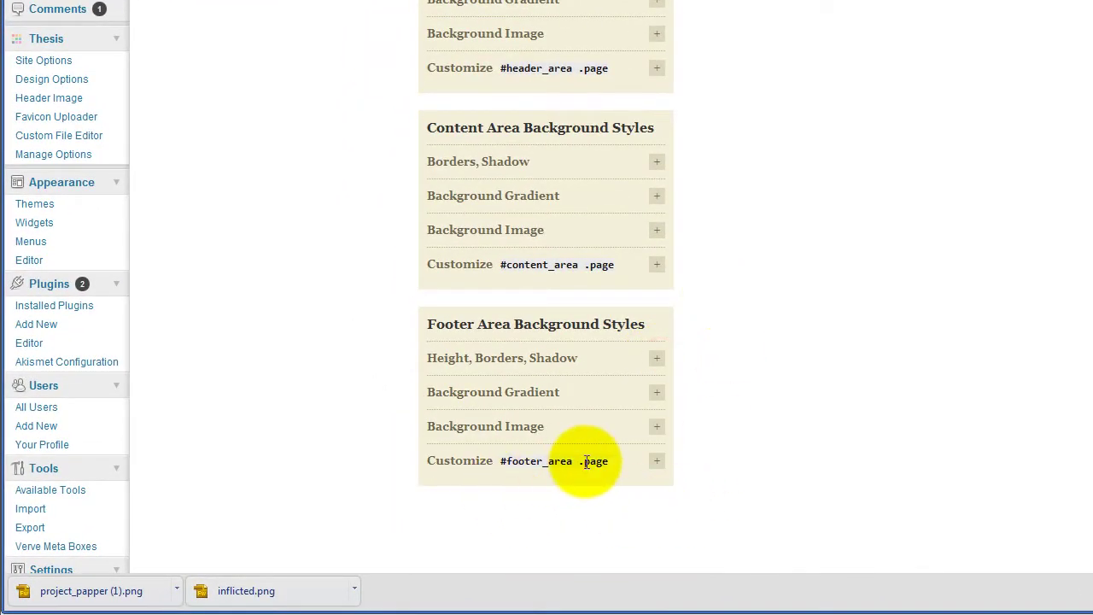
click(655, 461)
scroll(377, 264, down, 3)
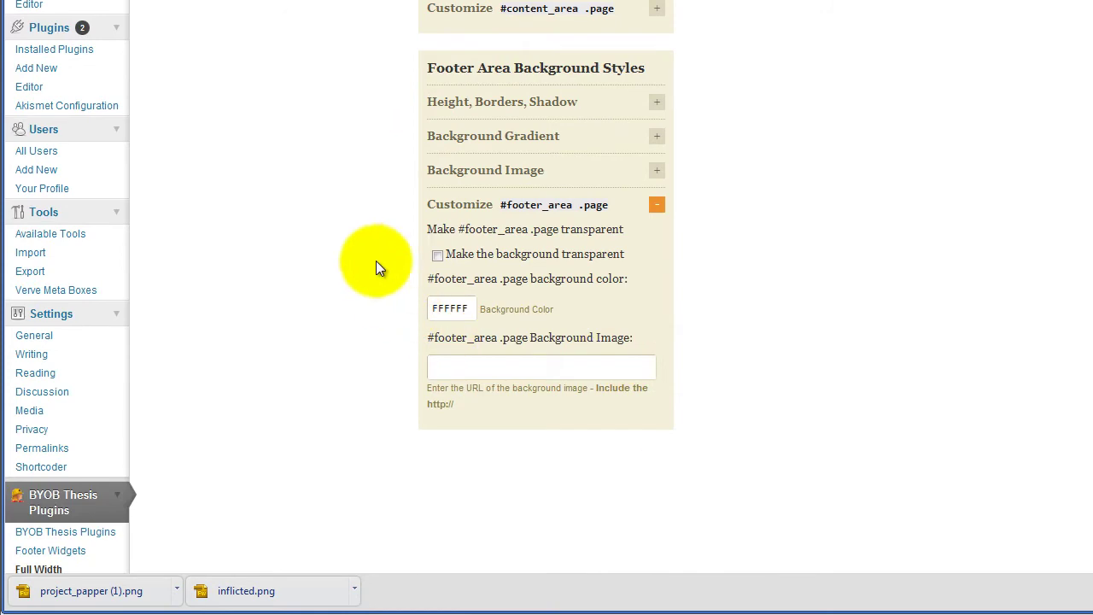
click(439, 255)
scroll(588, 279, up, 5)
click(288, 99)
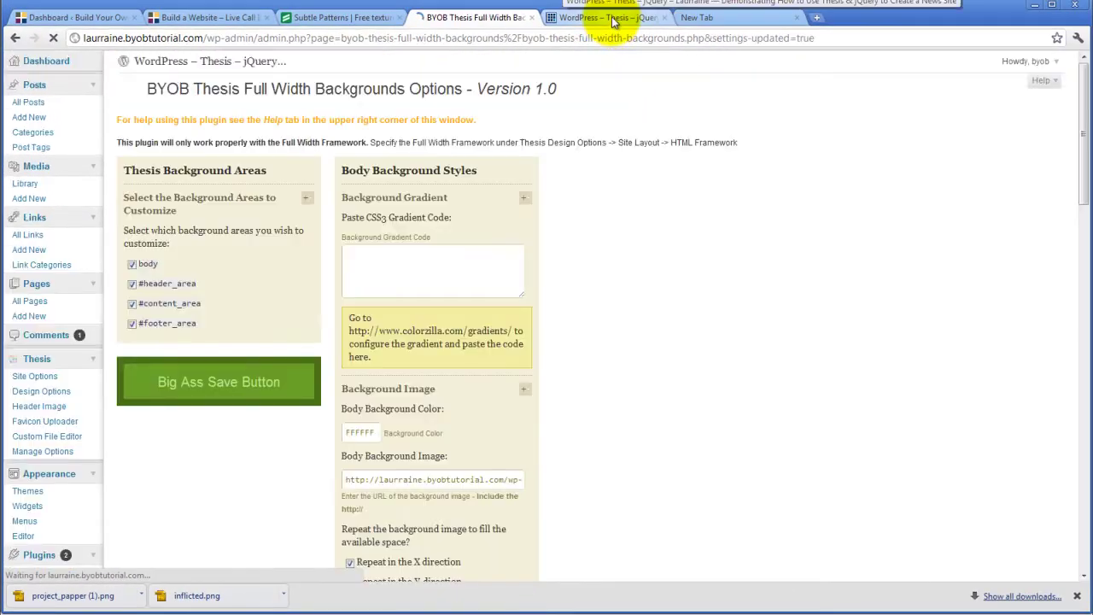
Reload the live fruit site to check the footer inside the dark full-width band.
click(612, 25)
click(51, 38)
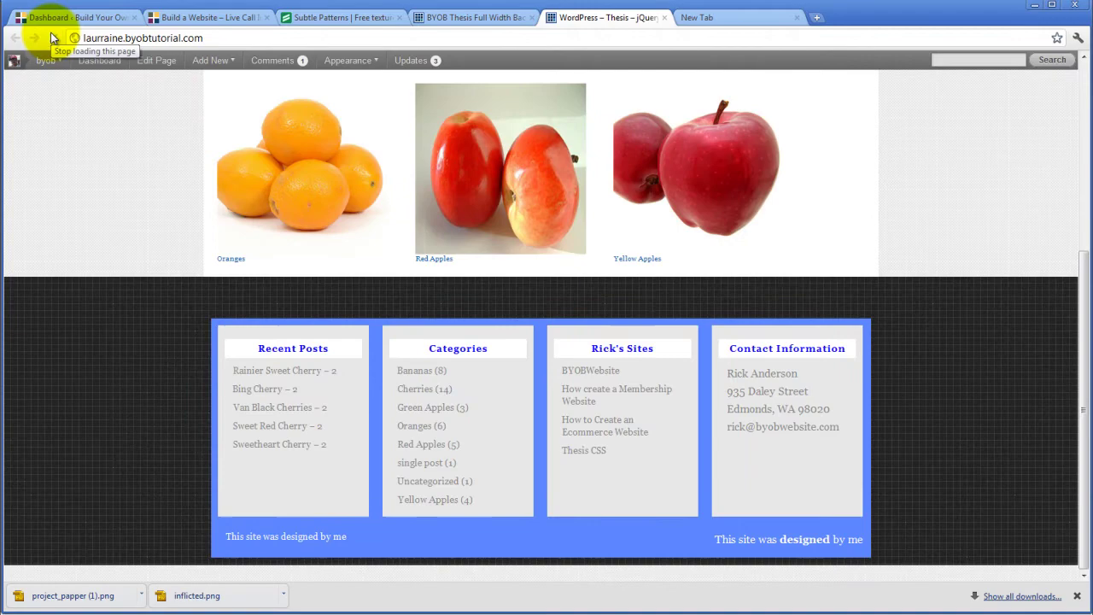
scroll(136, 470, up, 5)
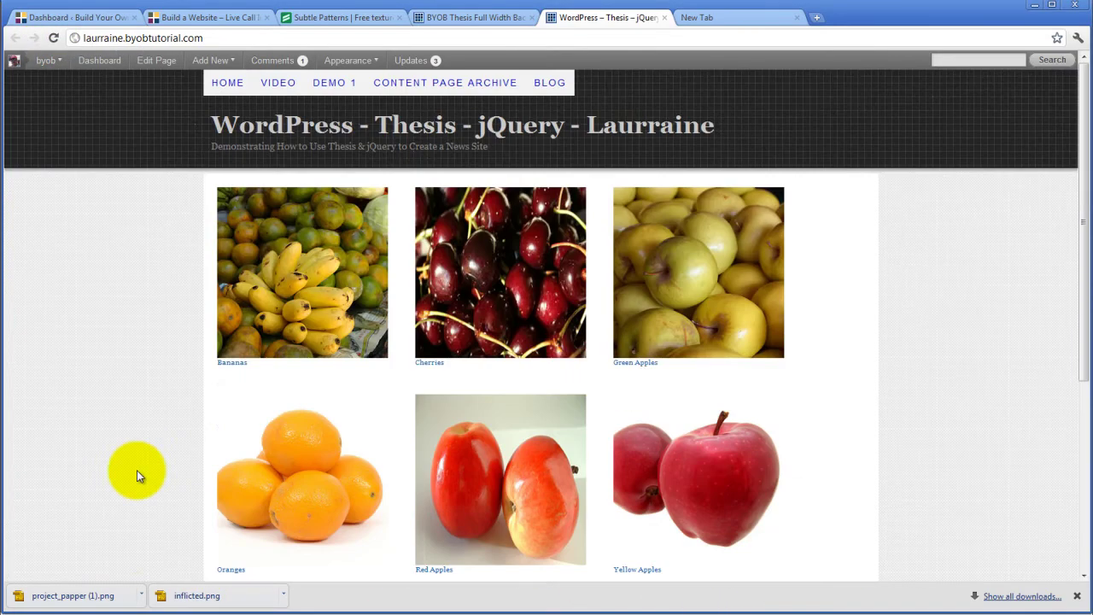
scroll(136, 469, down, 4)
scroll(1021, 440, down, 1)
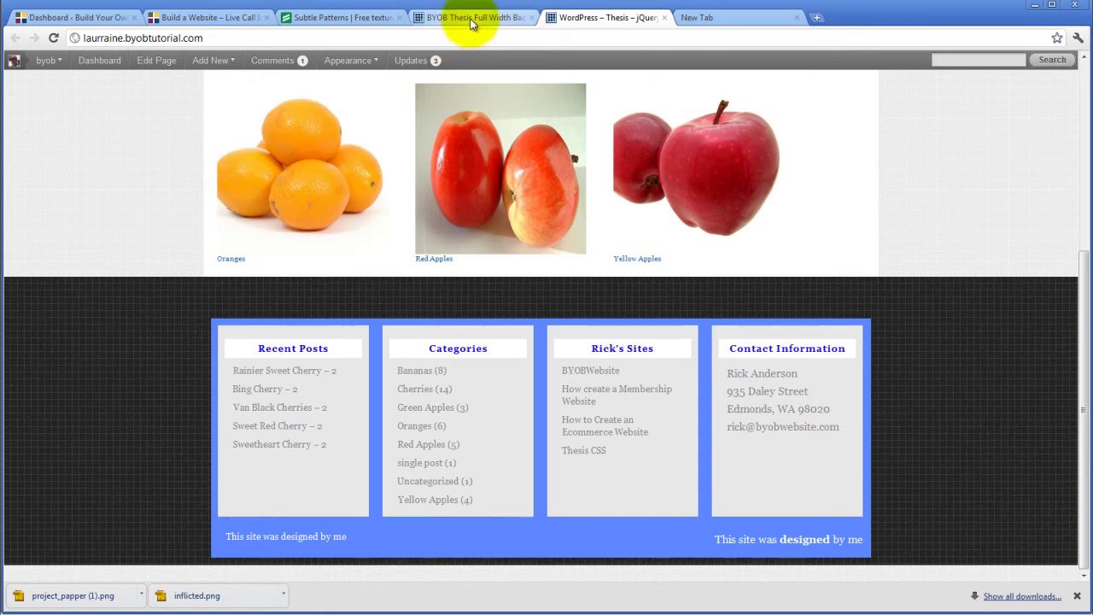
Go to the BYOB Thesis Footer Widgets settings page.
click(469, 17)
scroll(279, 363, down, 6)
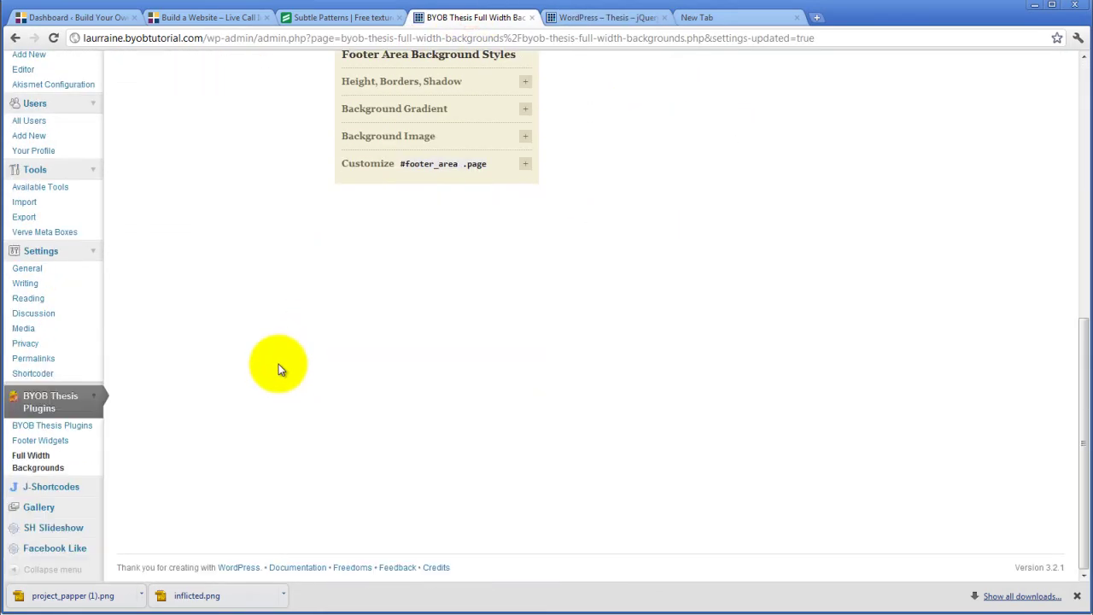
click(40, 440)
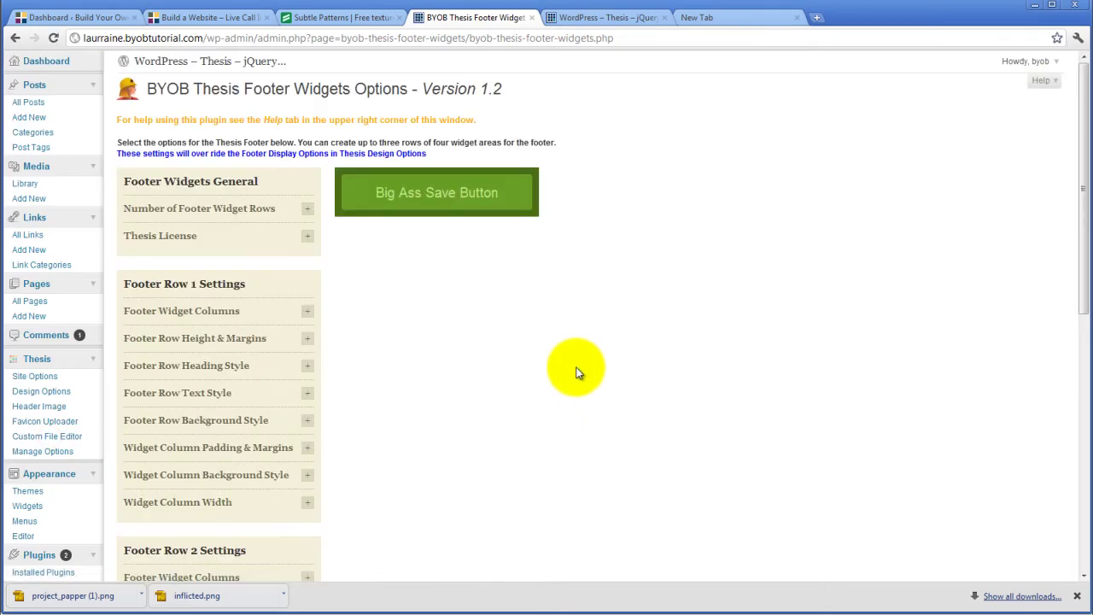
scroll(382, 296, down, 3)
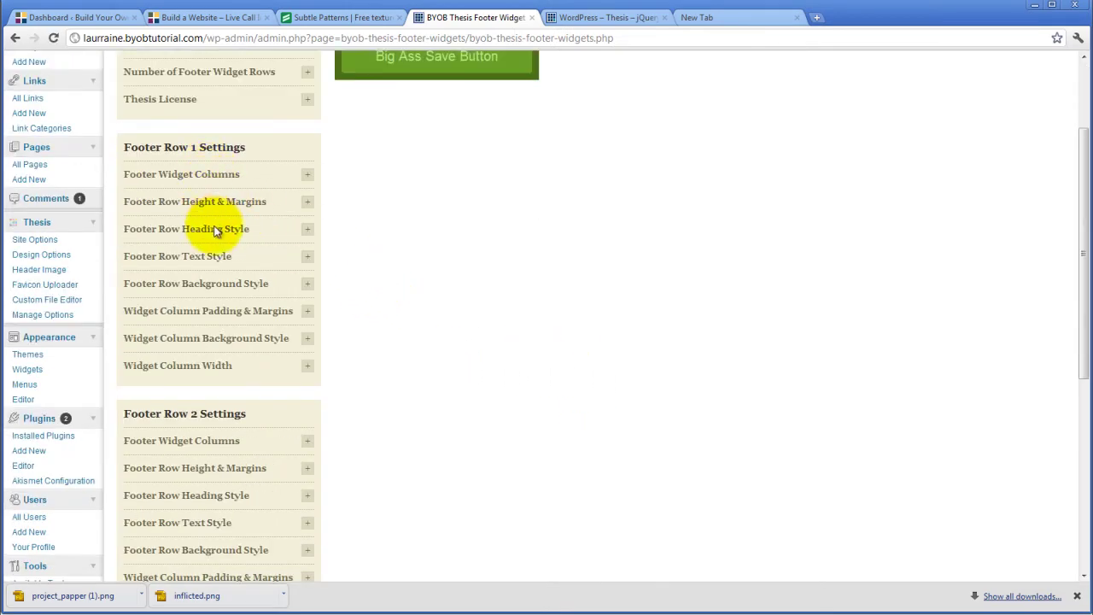
Untick the custom Footer Row 1 background style and save the footer widget settings.
click(331, 257)
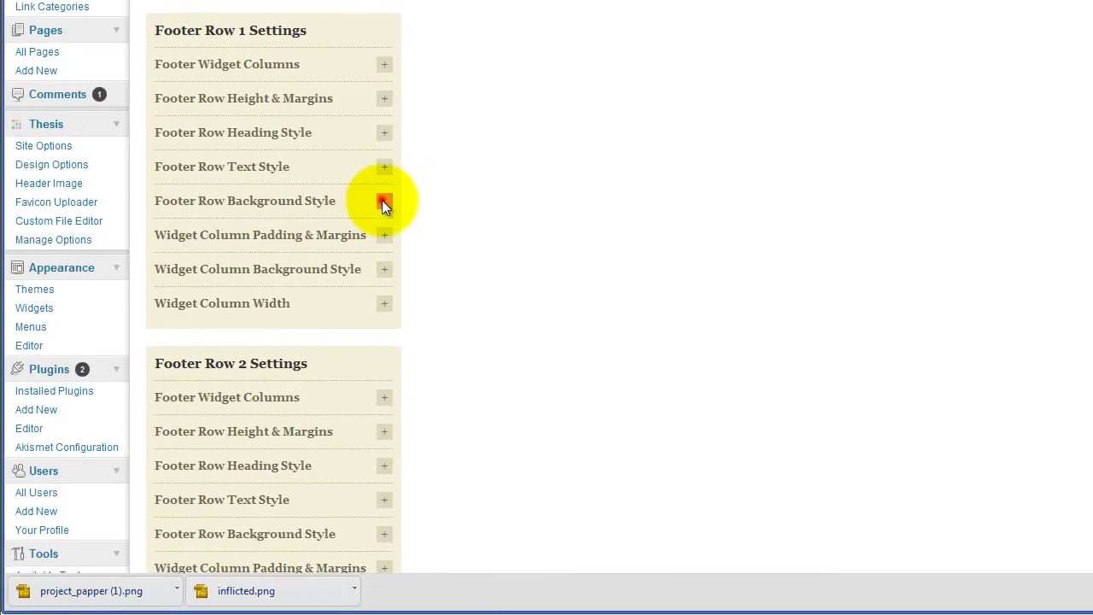
scroll(530, 365, down, 3)
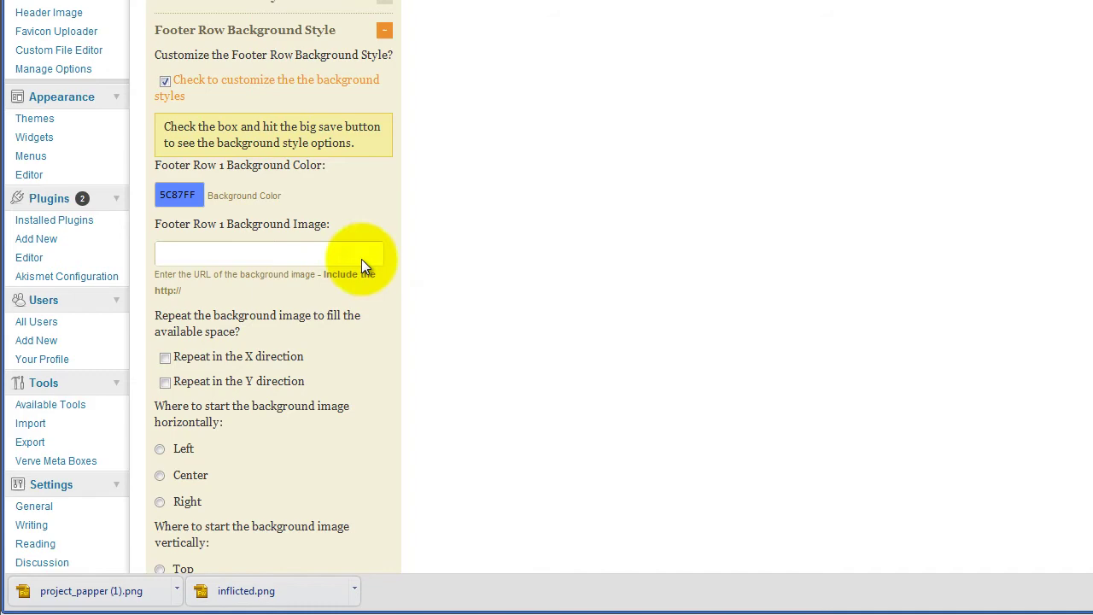
click(164, 81)
scroll(358, 154, up, 6)
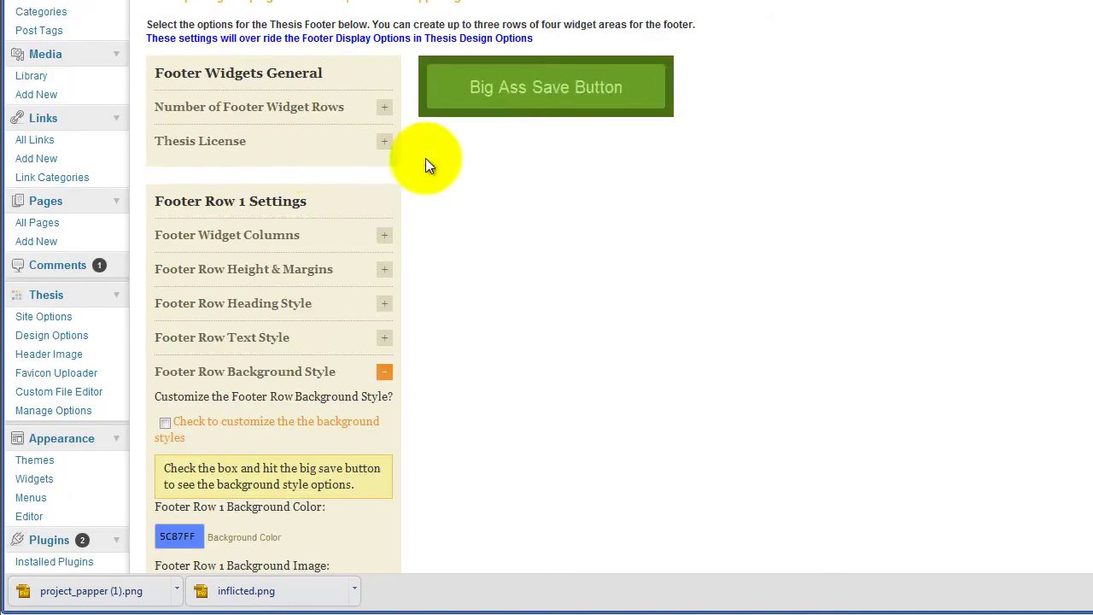
click(562, 100)
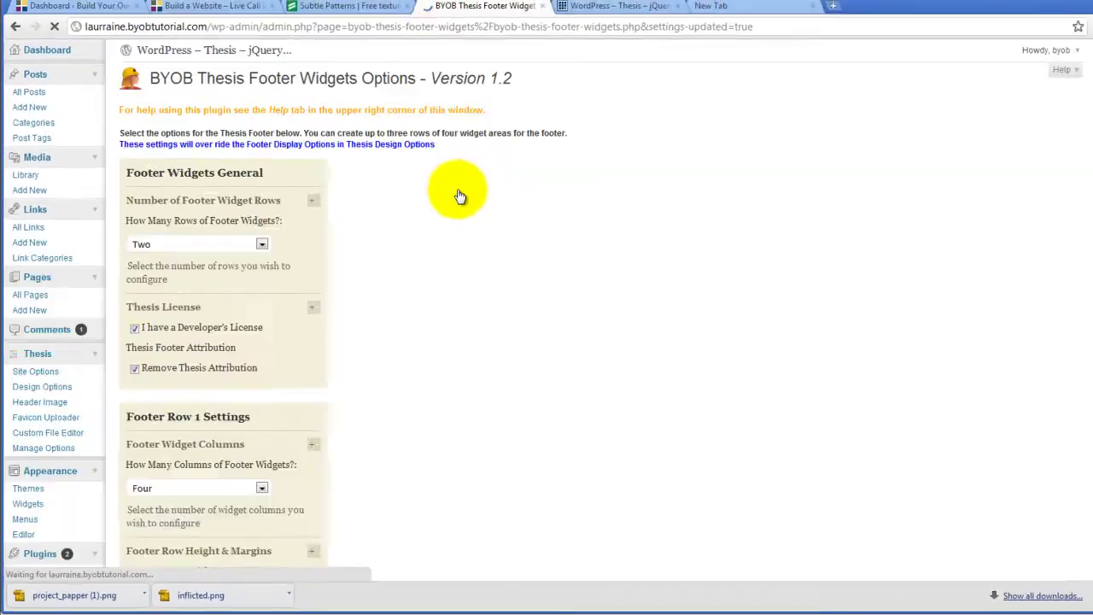
click(646, 15)
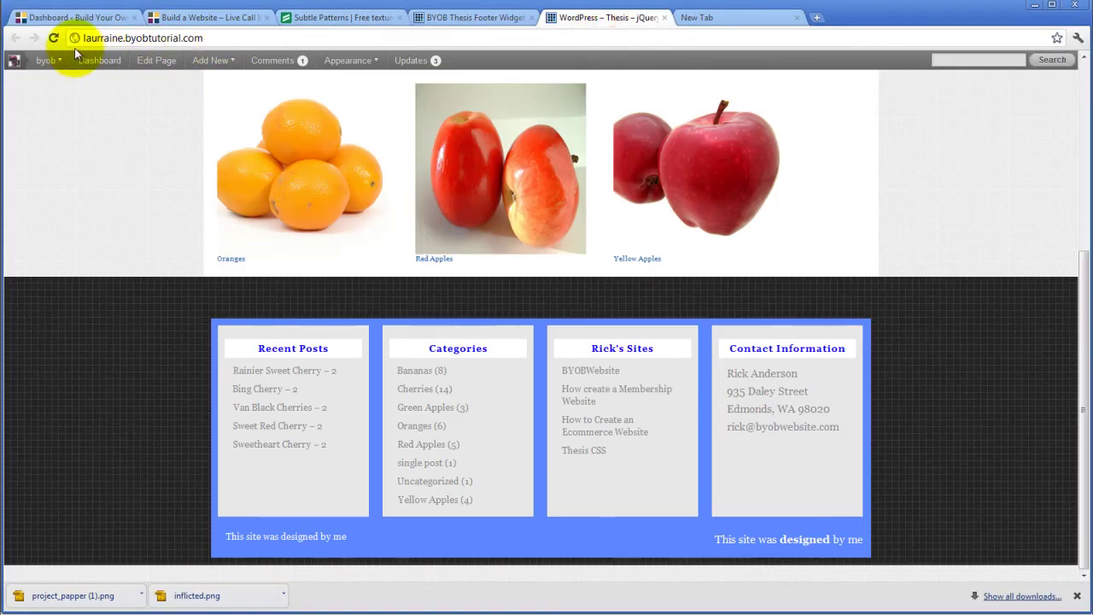
Reload the site and confirm the footer widgets sit on the dark texture without blue.
click(54, 37)
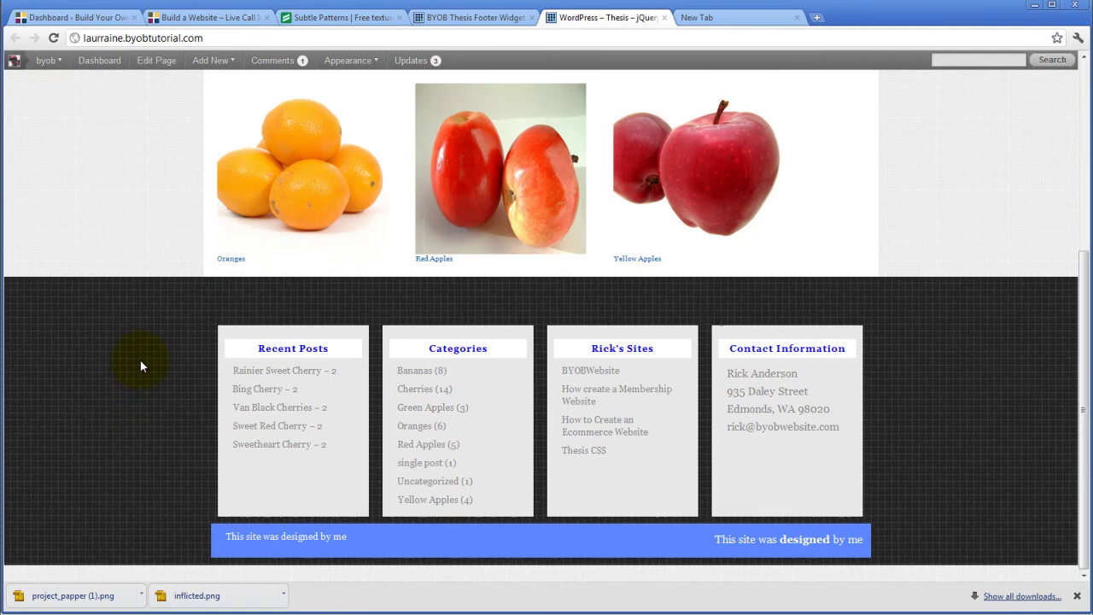
scroll(154, 441, up, 4)
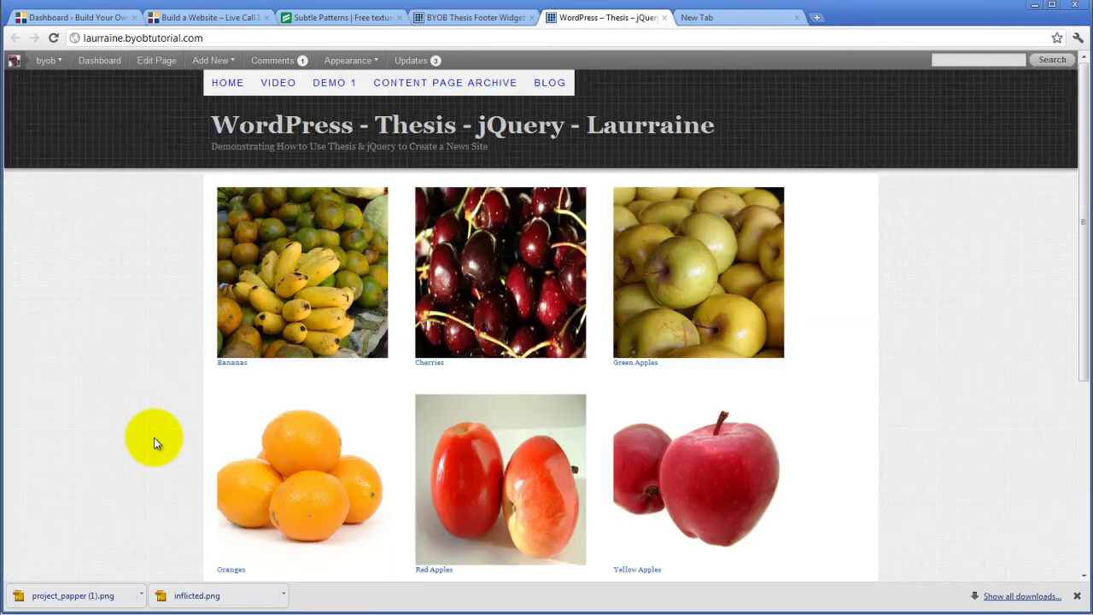
scroll(154, 441, down, 3)
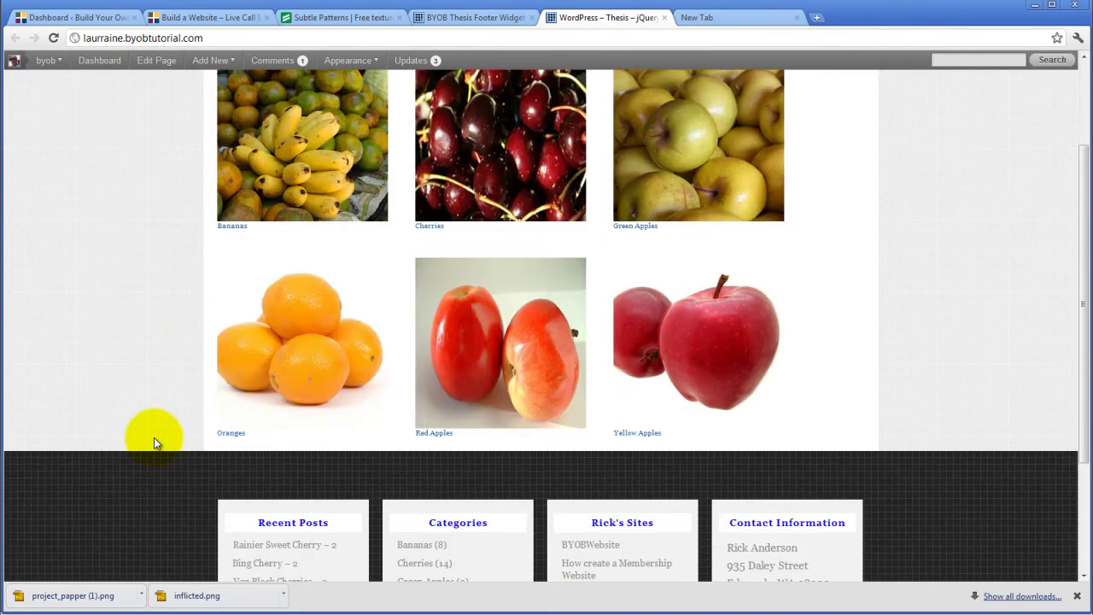
scroll(154, 438, up, 3)
scroll(173, 390, down, 2)
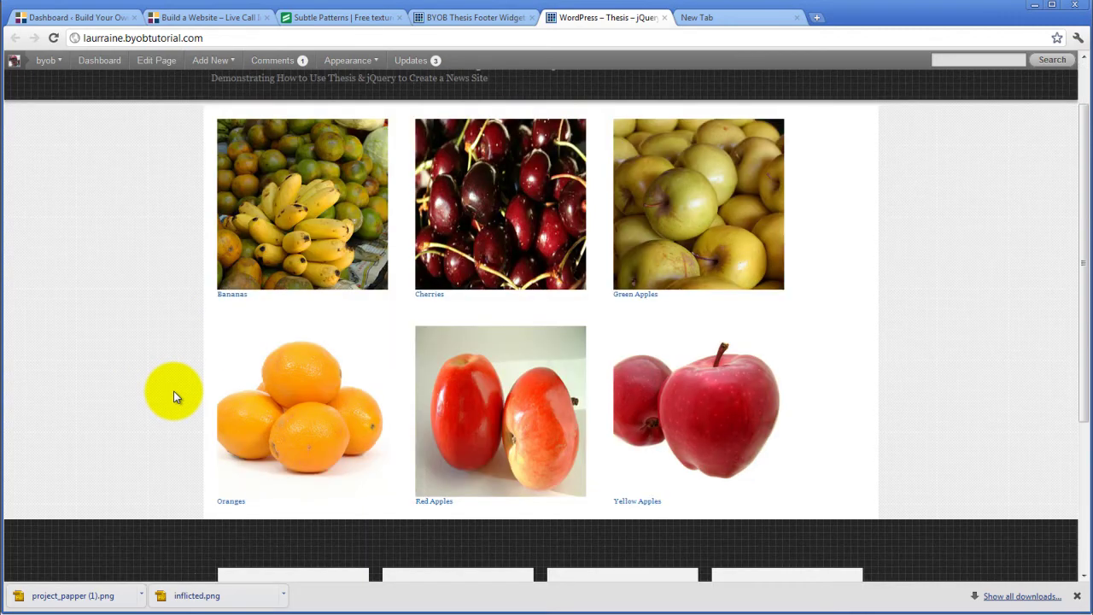
scroll(174, 391, up, 2)
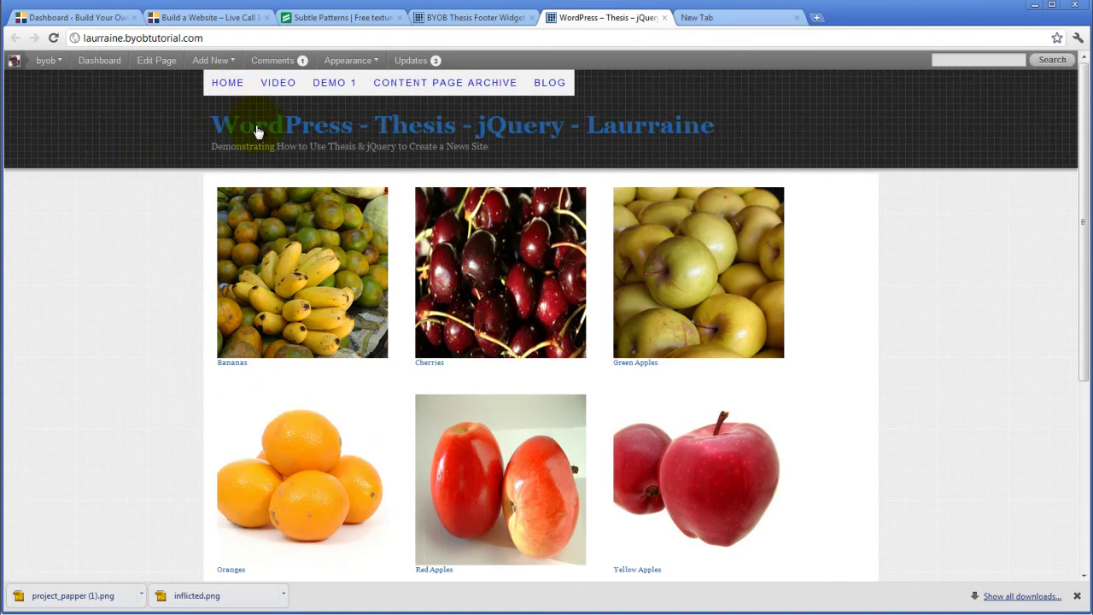
click(358, 18)
Go to page 4 of the Subtle Patterns listings.
scroll(186, 339, down, 6)
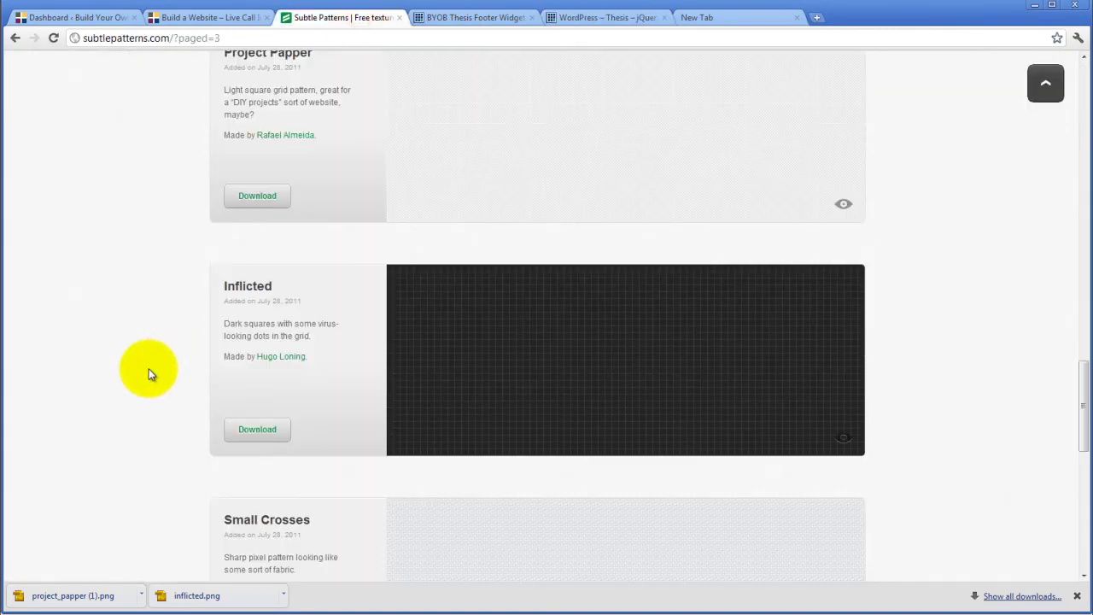
scroll(116, 425, down, 3)
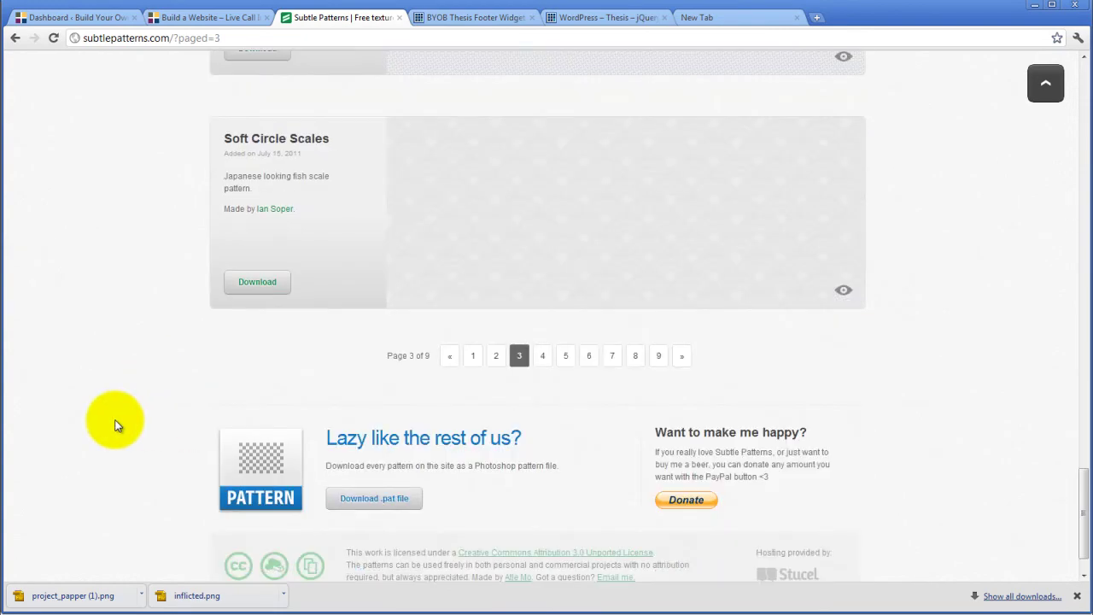
click(542, 357)
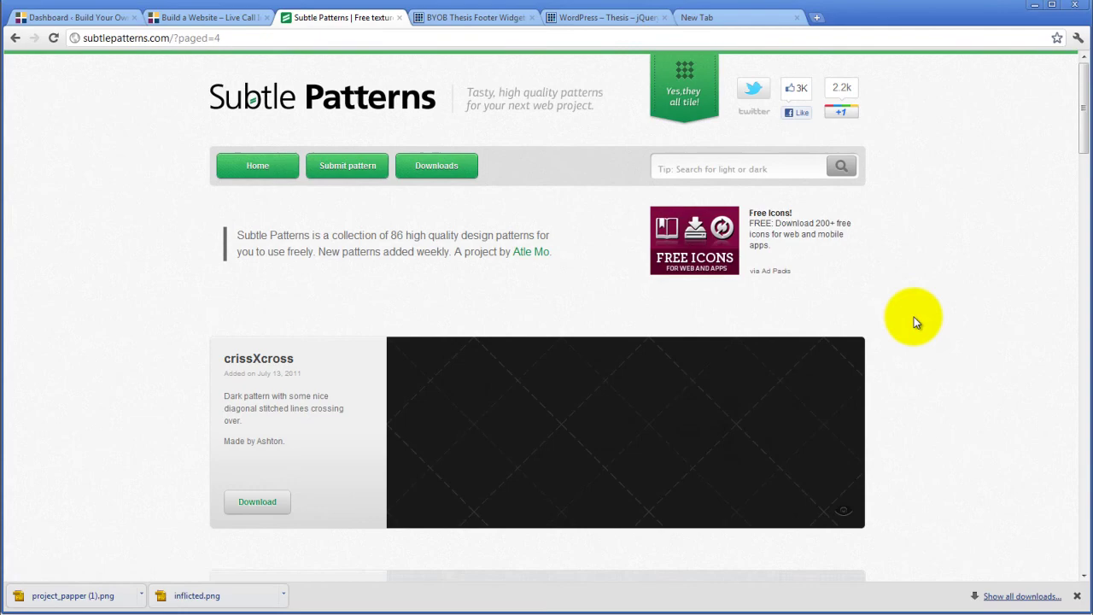
Browse page 4's patterns, then go to page 5.
scroll(913, 320, down, 6)
scroll(913, 318, down, 10)
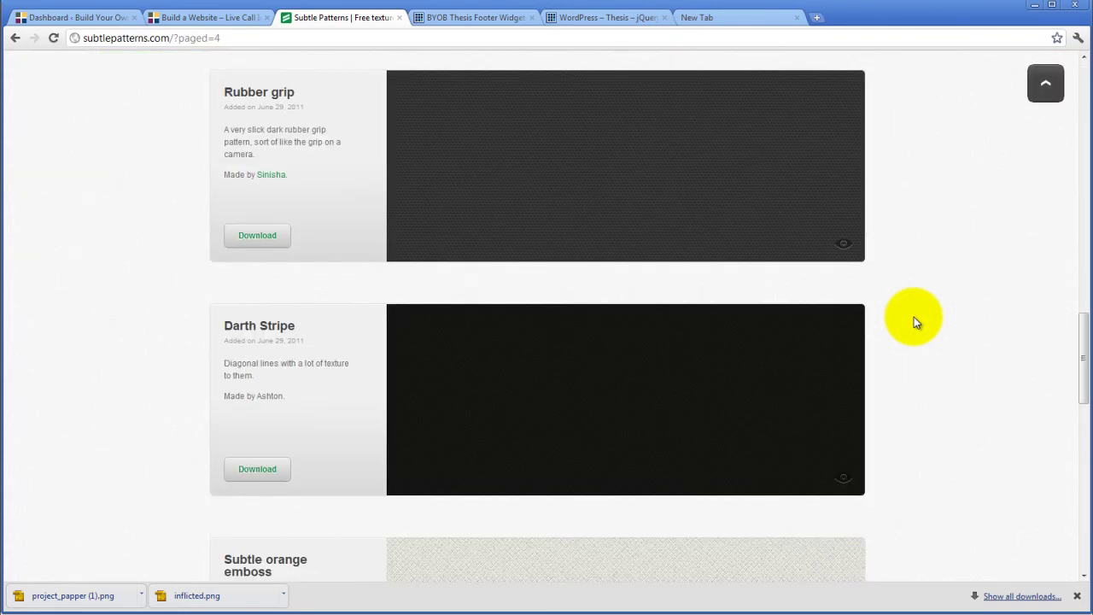
mouse_move(702, 229)
scroll(994, 302, down, 7)
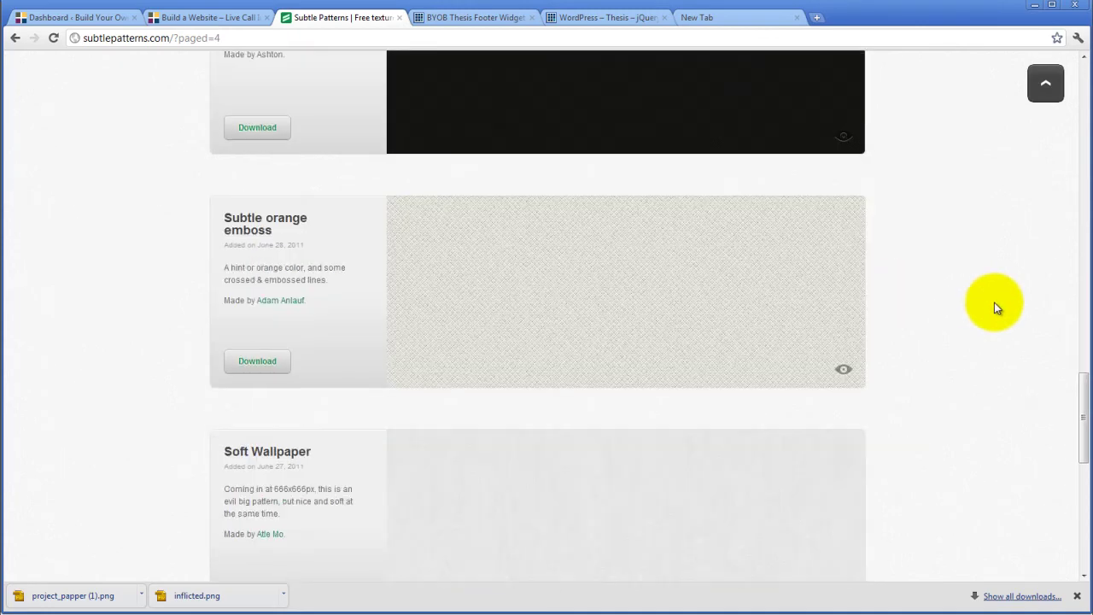
scroll(994, 302, down, 3)
click(566, 355)
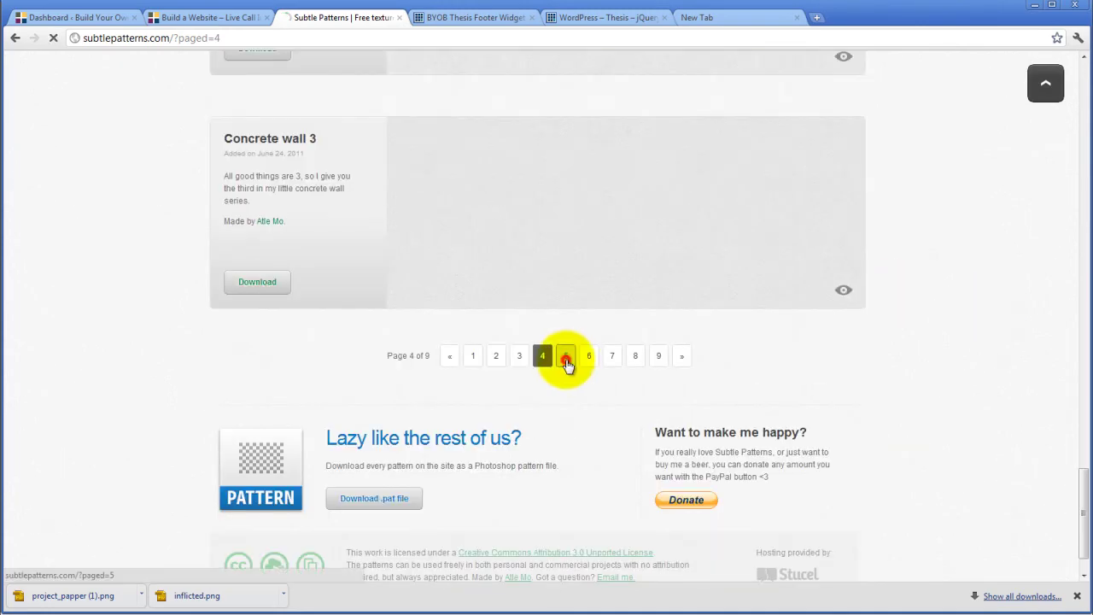
Browse page 5's patterns and return to the WordPress tabs.
scroll(902, 337, down, 3)
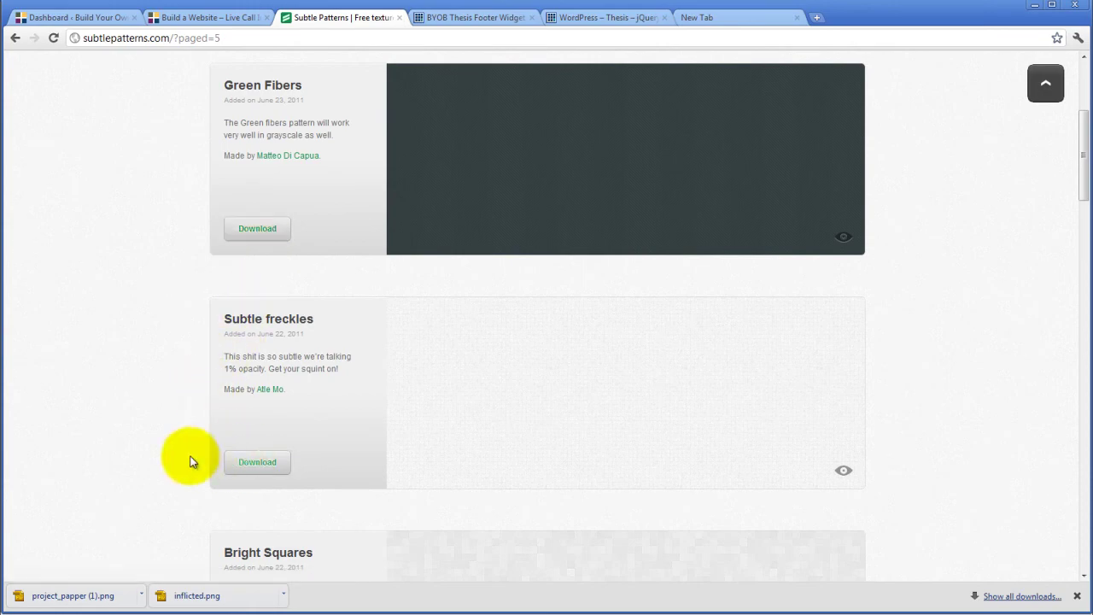
scroll(190, 458, down, 3)
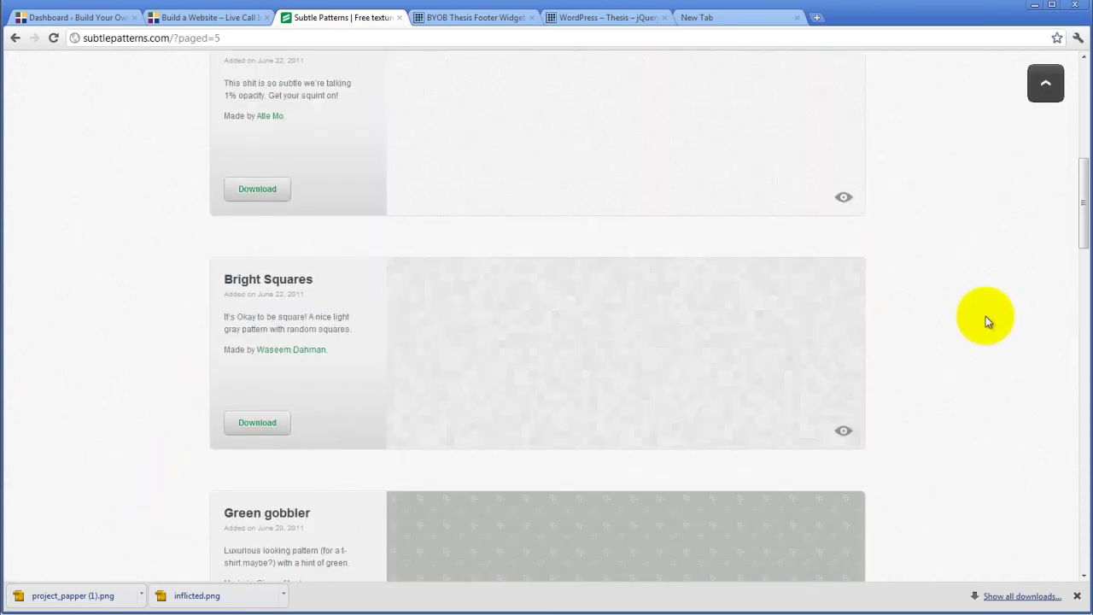
scroll(986, 318, down, 2)
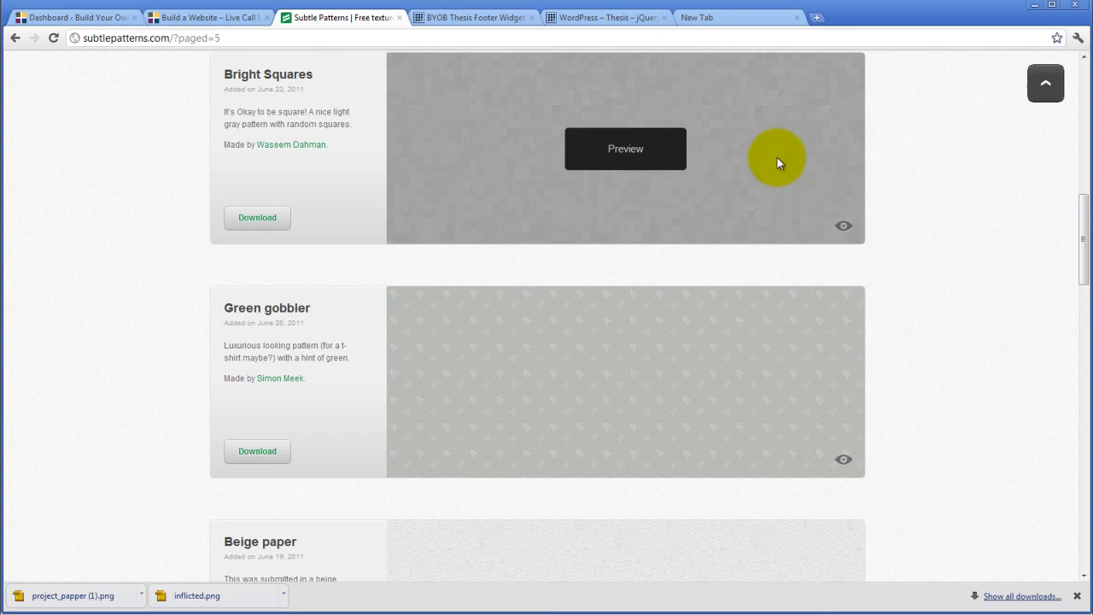
click(484, 20)
click(561, 19)
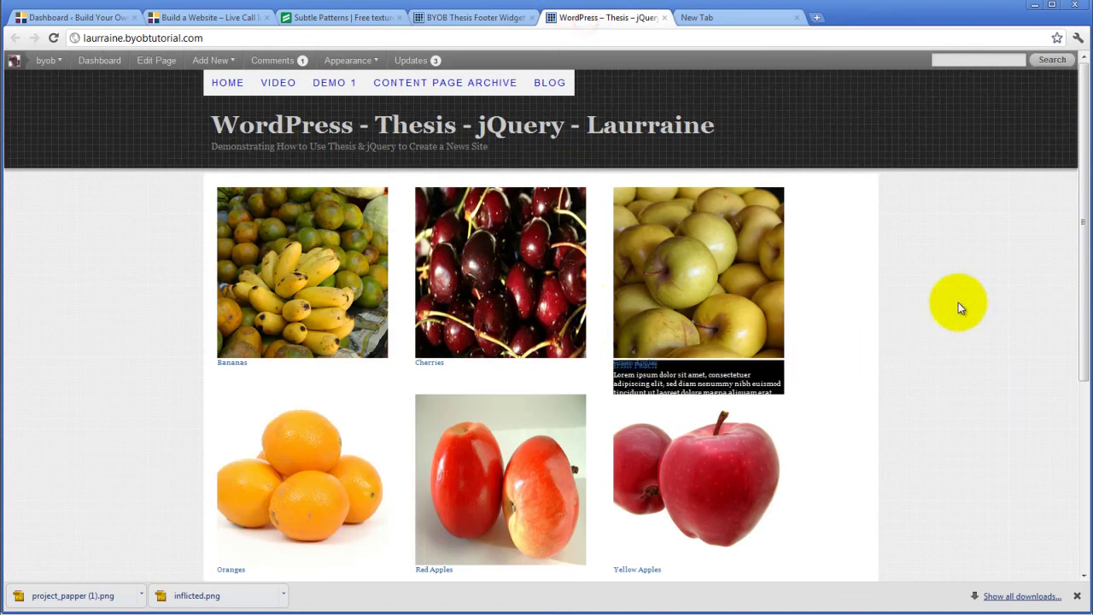
scroll(958, 304, down, 3)
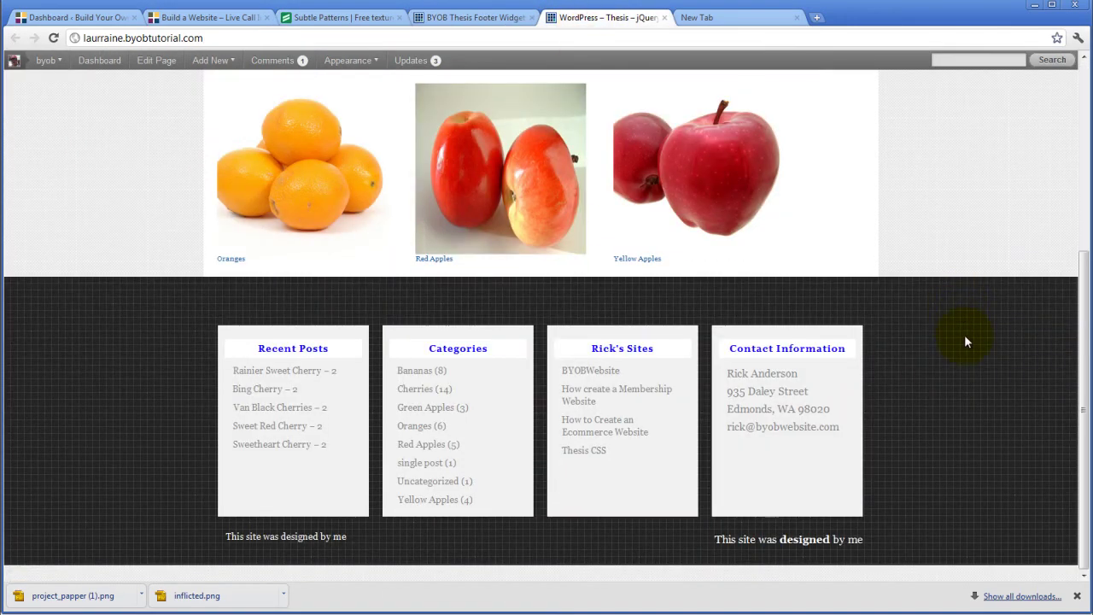
scroll(964, 333, up, 2)
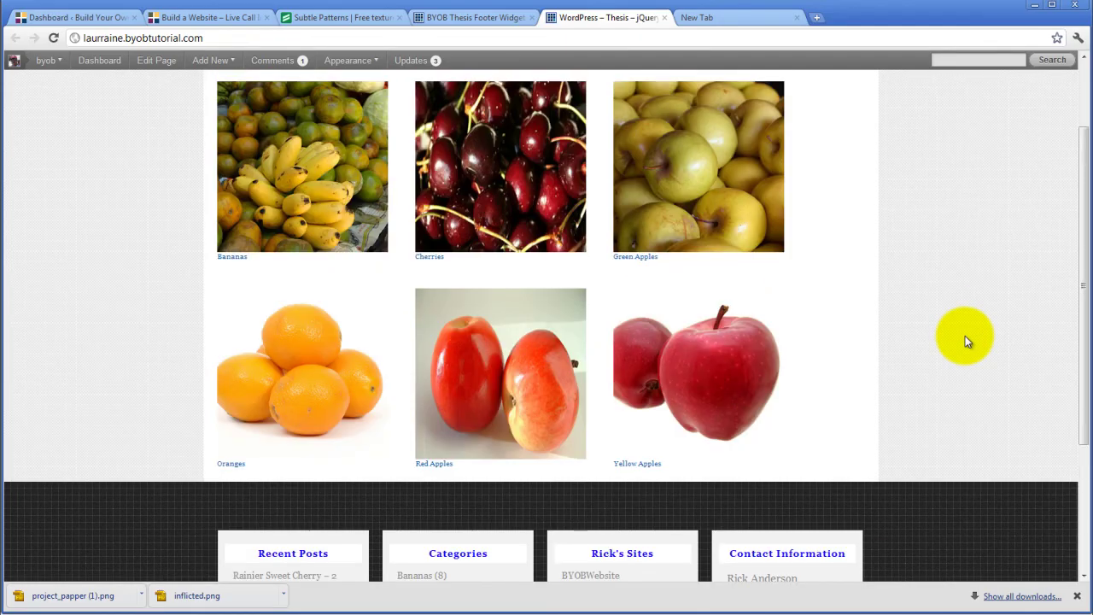